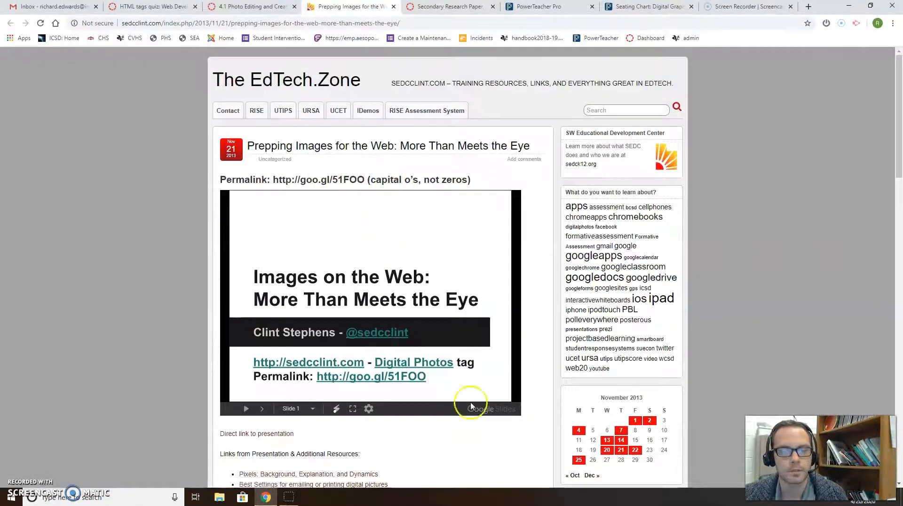
- Skim the Prepping Images tutorial page, then move to the 4.1 Photo Editing and Creation assignment
scroll(342, 346, down, 7)
scroll(341, 347, down, 5)
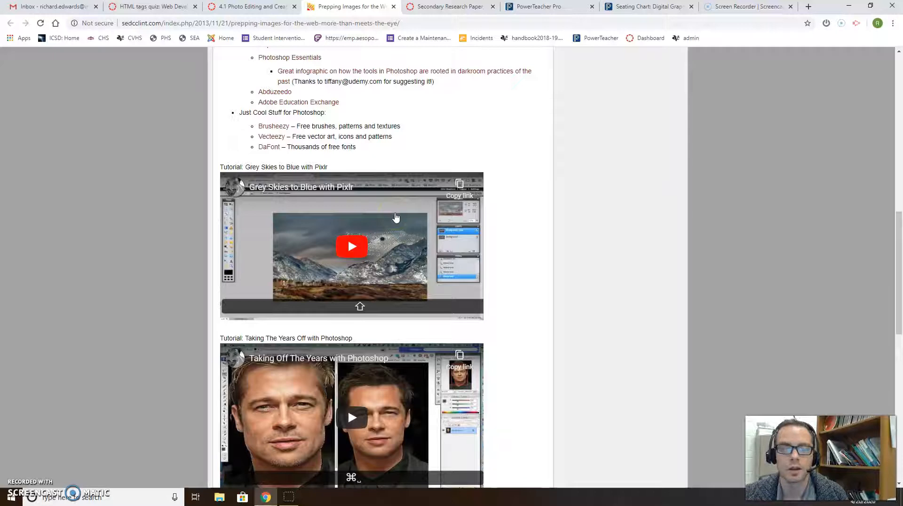
scroll(396, 217, up, 5)
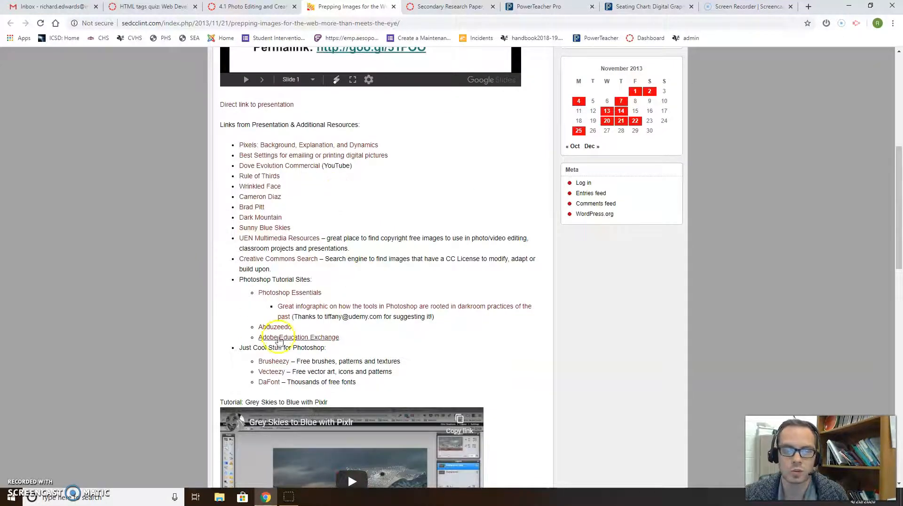
scroll(379, 236, up, 4)
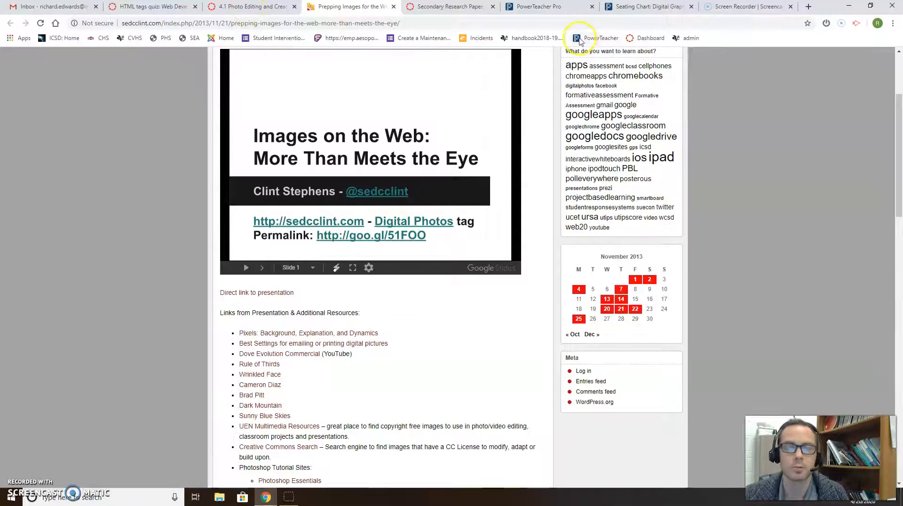
click(245, 6)
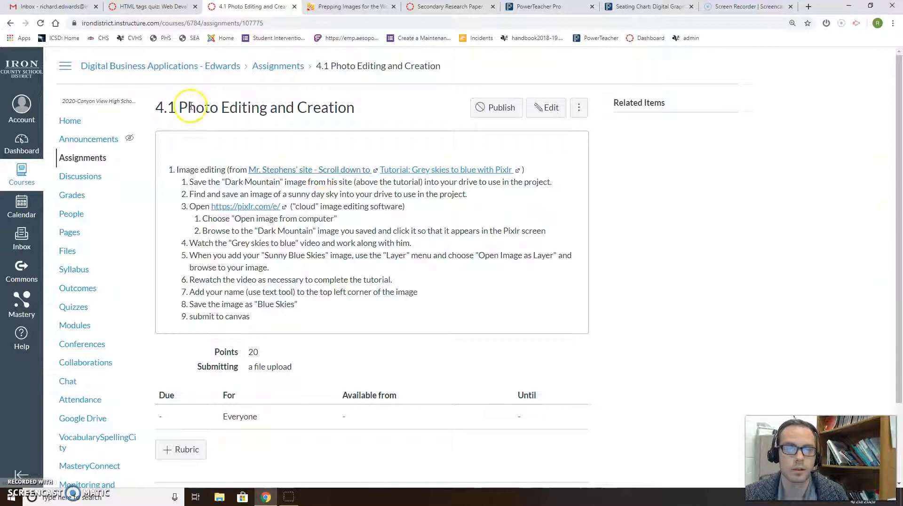
- Go from the assignment instructions back to the Prepping Images for the Web tutorial
click(340, 174)
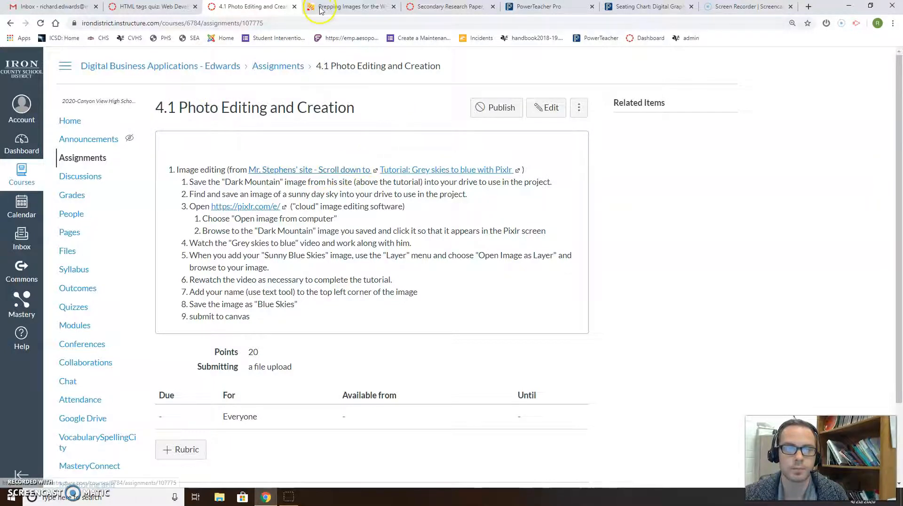
- Scroll to the tutorial's resource links and open the Dark Mountain photo
scroll(394, 233, down, 4)
scroll(394, 232, down, 4)
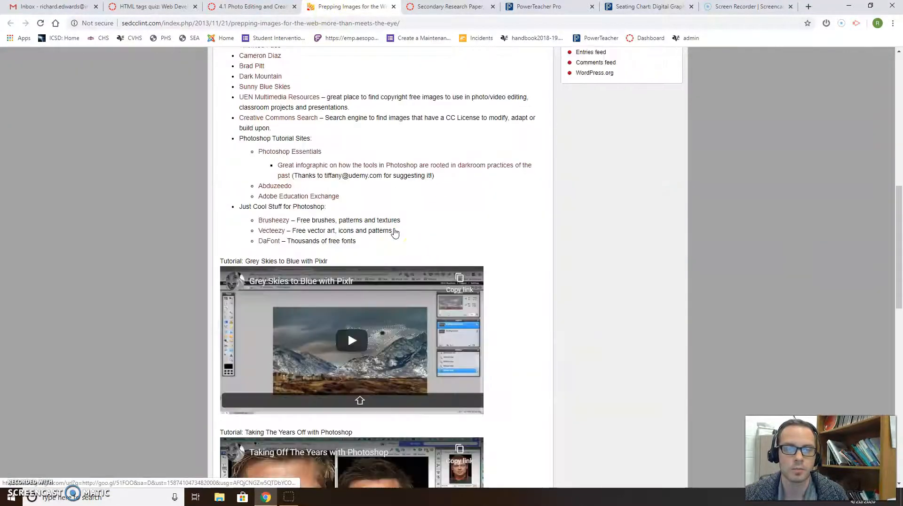
scroll(358, 221, up, 3)
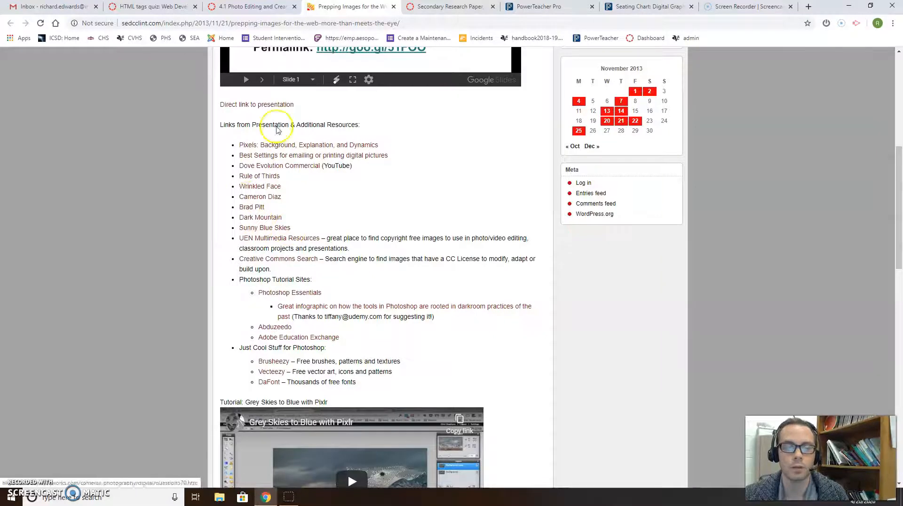
scroll(302, 262, down, 7)
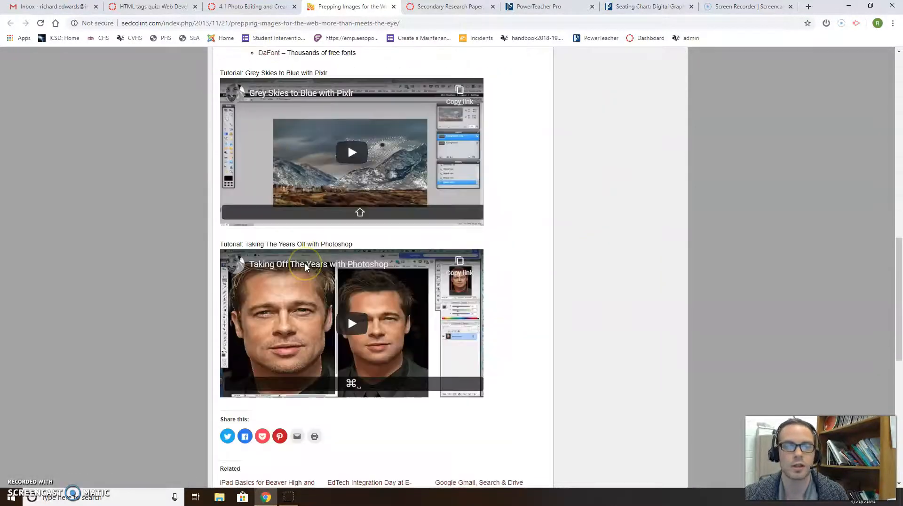
scroll(296, 253, up, 4)
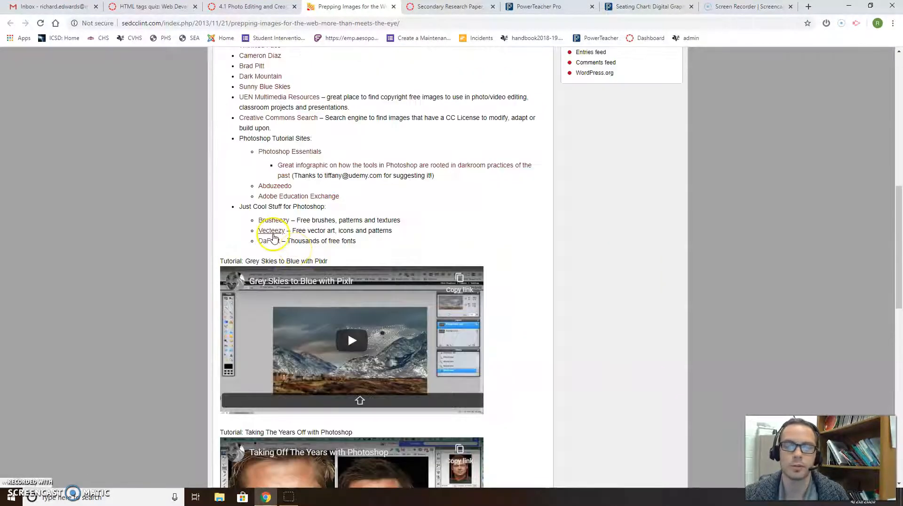
scroll(273, 236, up, 2)
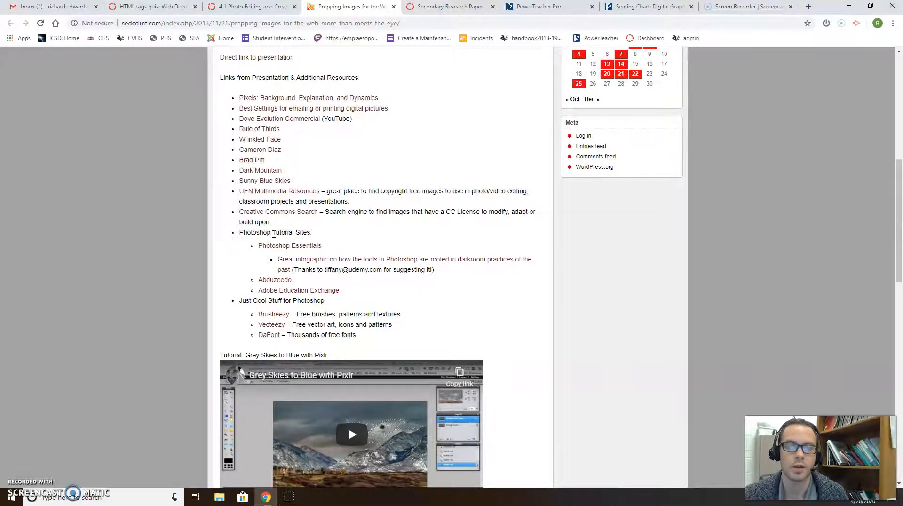
click(252, 174)
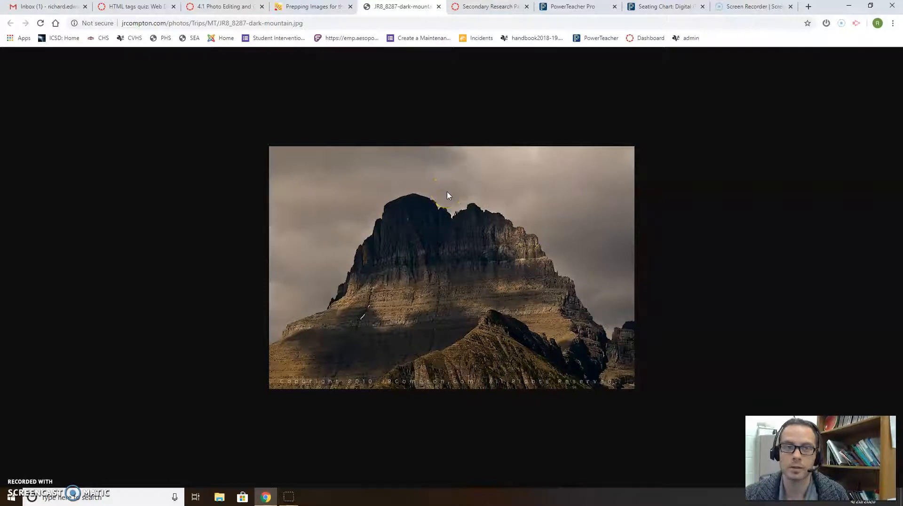
- Open the Sunny Blue Skies image from the resource links and download it
click(319, 8)
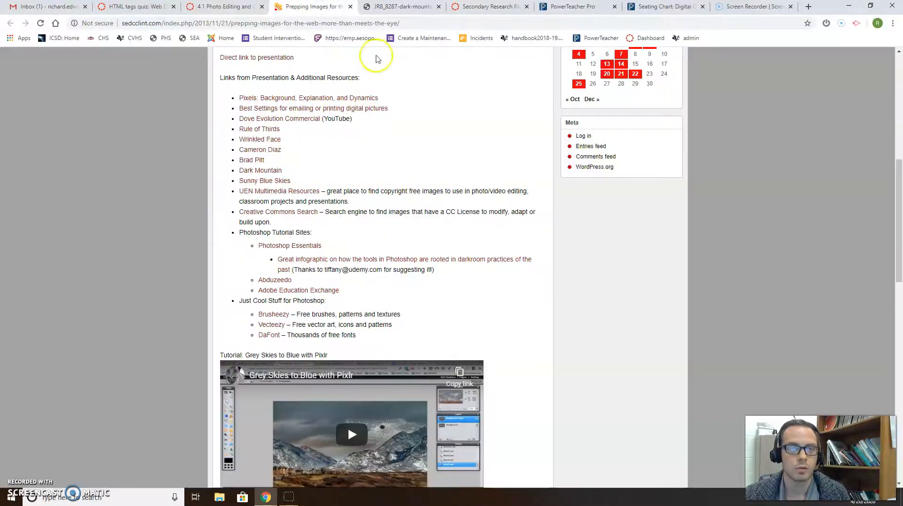
click(256, 182)
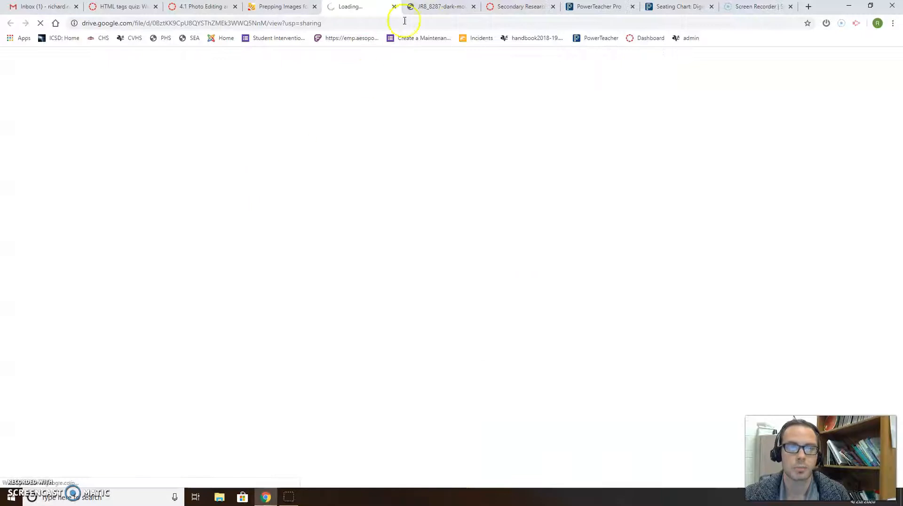
click(410, 8)
click(380, 8)
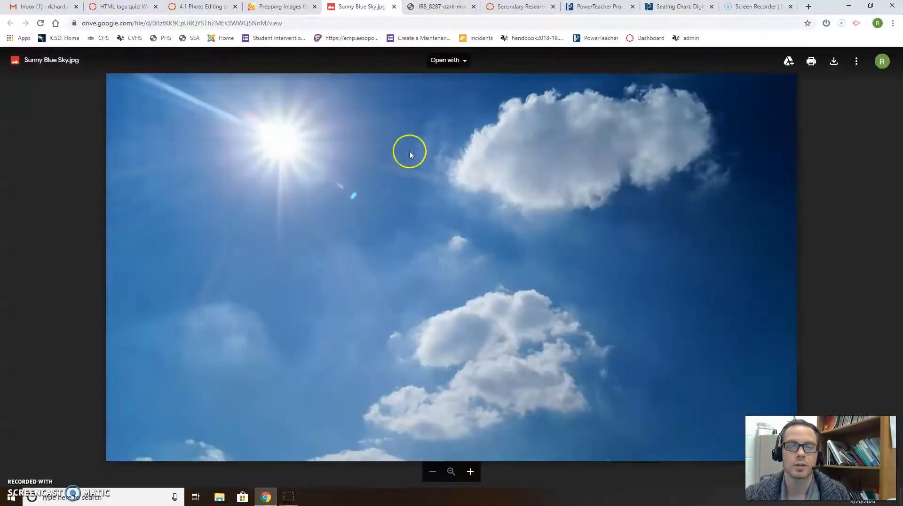
click(430, 7)
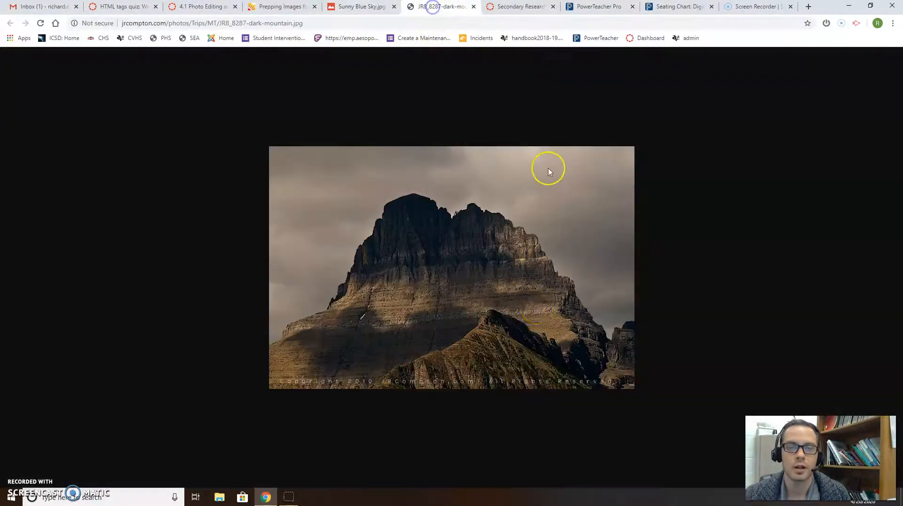
right_click(433, 232)
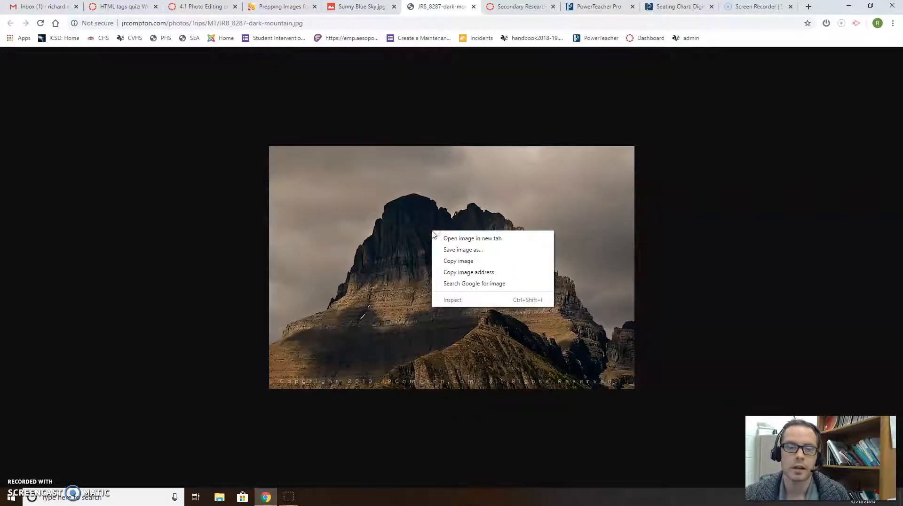
click(461, 252)
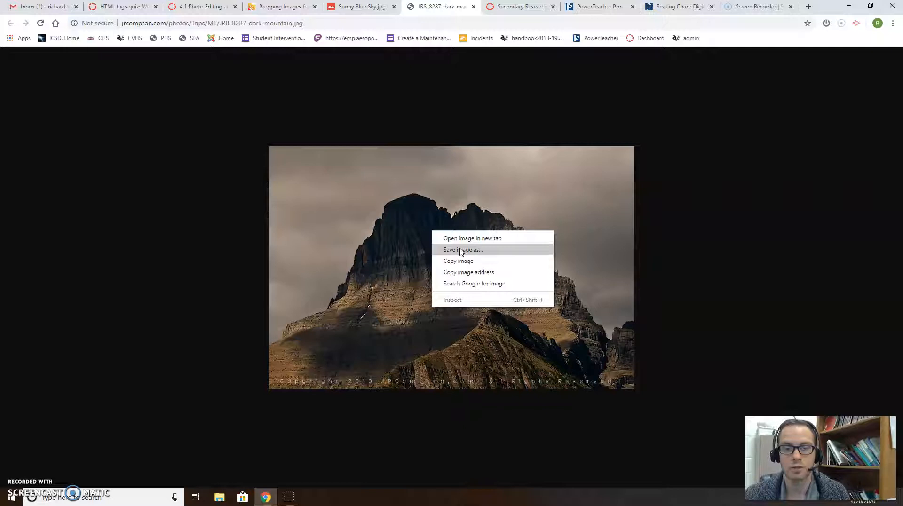
click(462, 239)
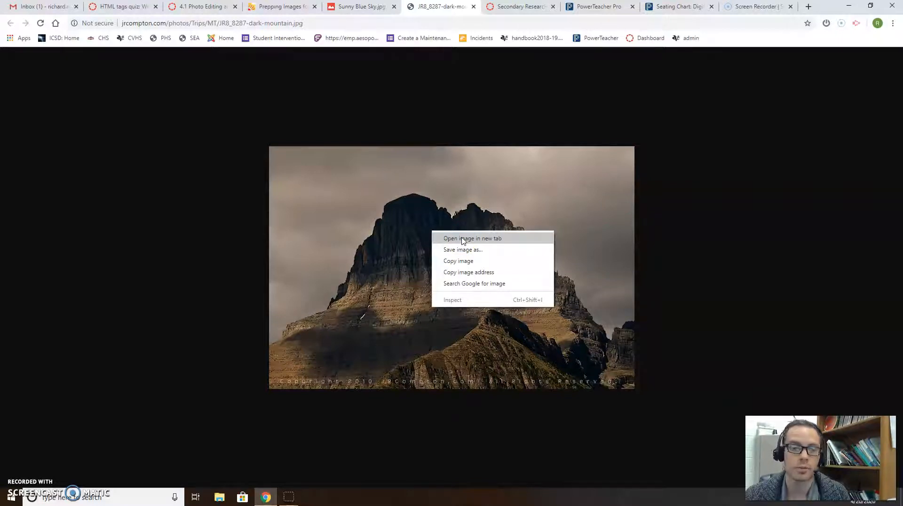
click(373, 10)
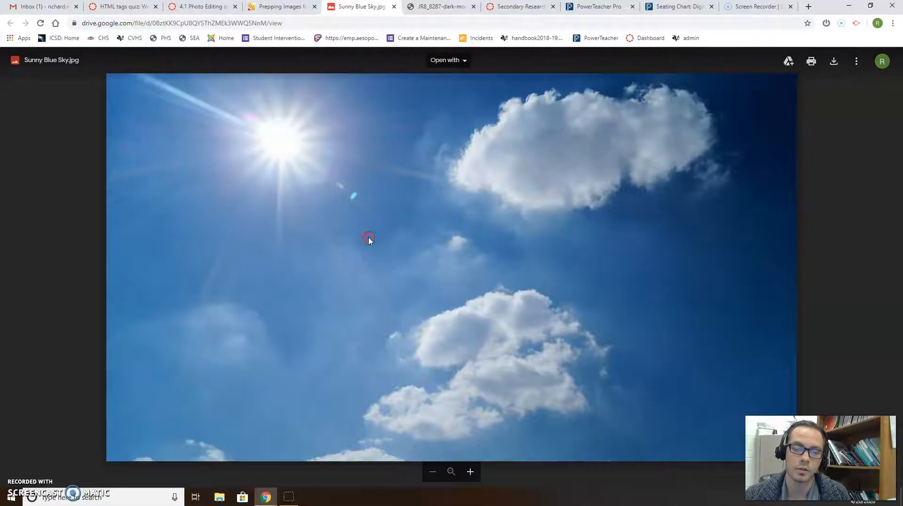
click(833, 62)
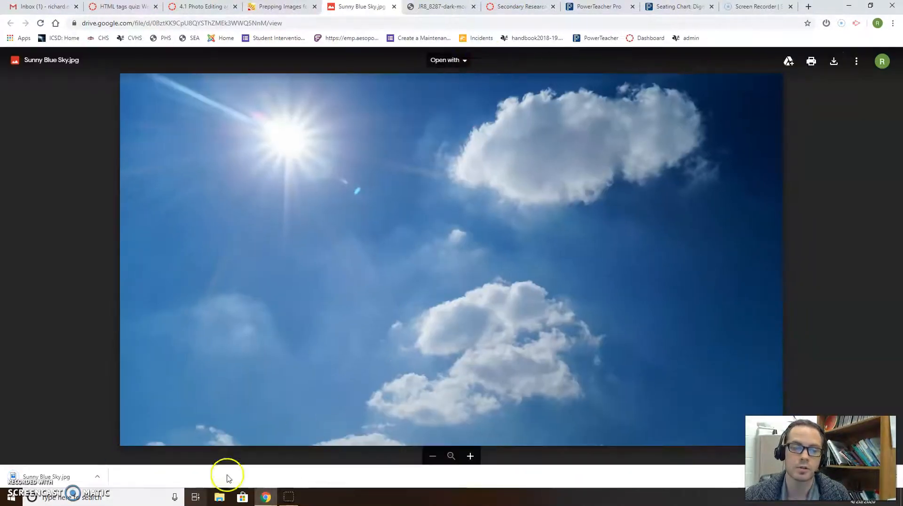
- Save the dark mountain photo to Downloads as JR8_8287-dark-mountain.jpg
click(442, 6)
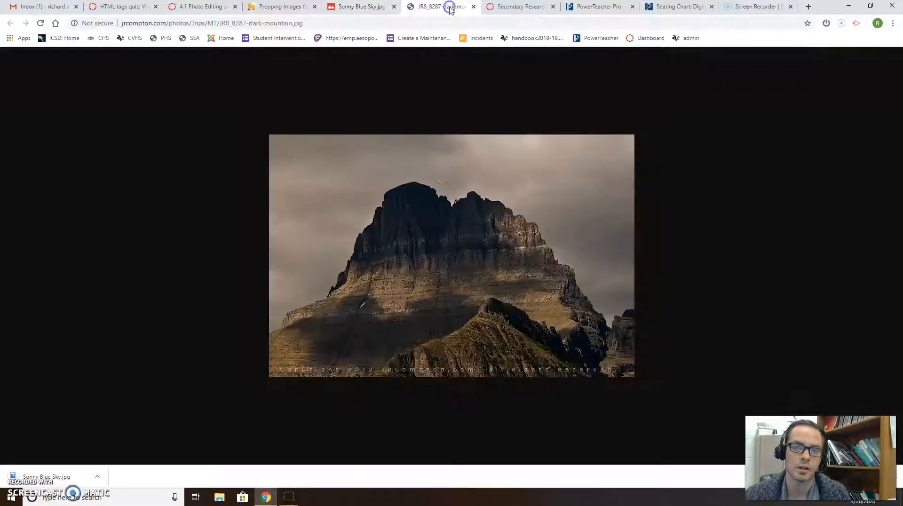
right_click(430, 175)
click(457, 196)
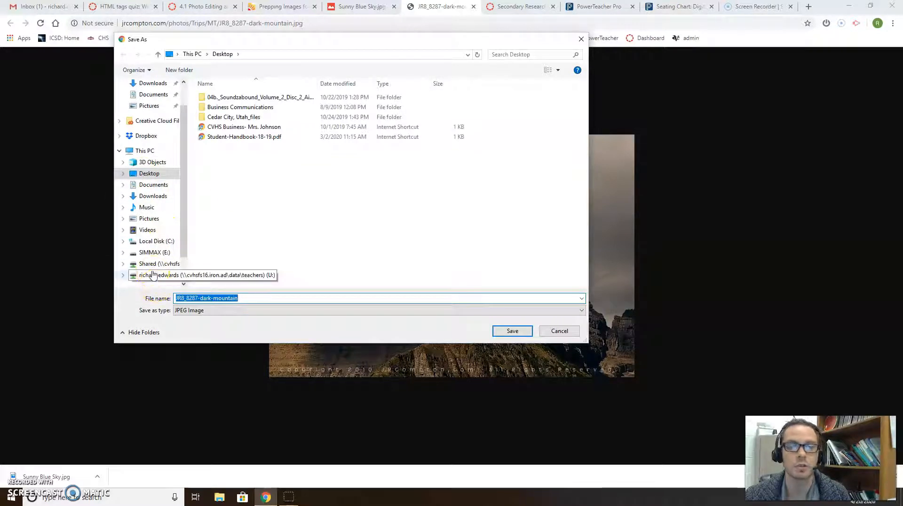
click(143, 84)
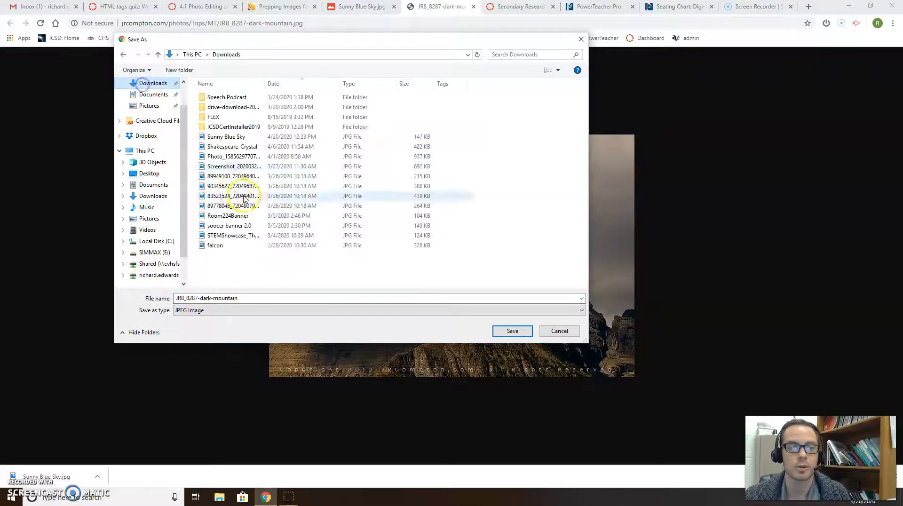
click(512, 331)
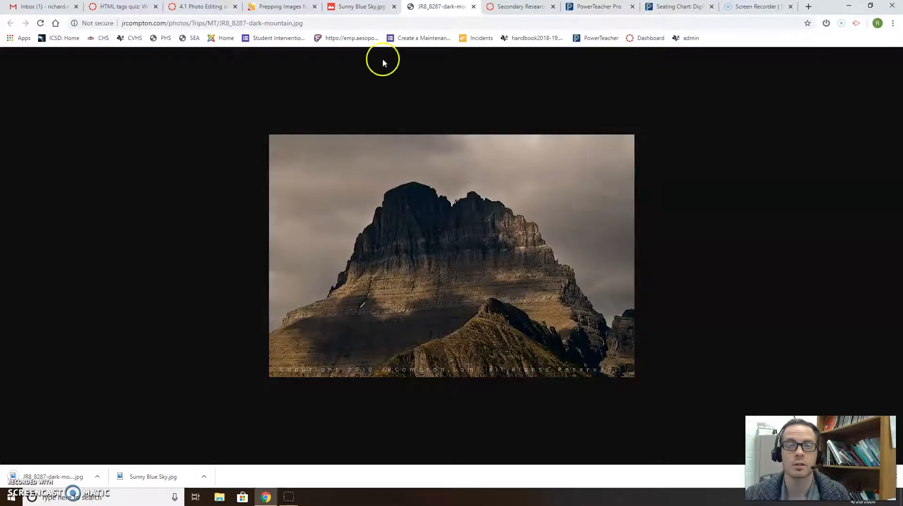
click(363, 6)
- Return to the 4.1 assignment instructions and launch Pixlr E from its link in a new tab
click(294, 6)
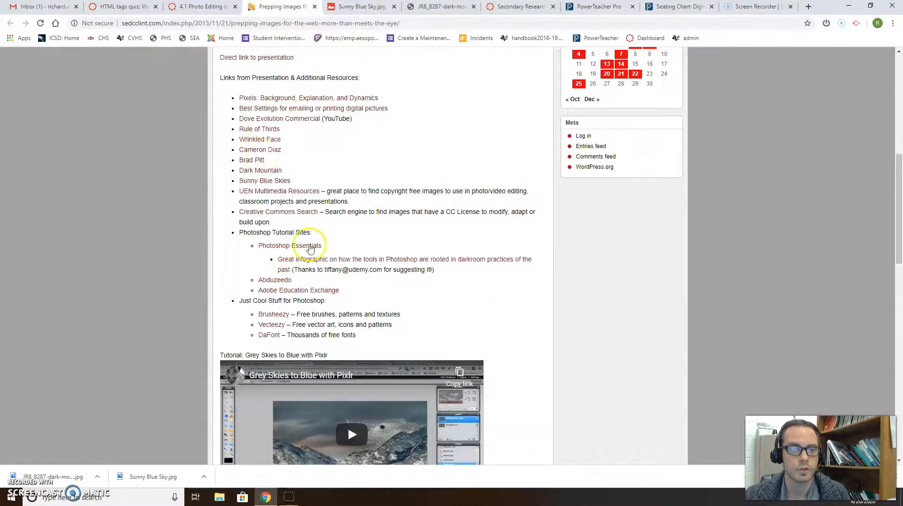
scroll(366, 395, down, 3)
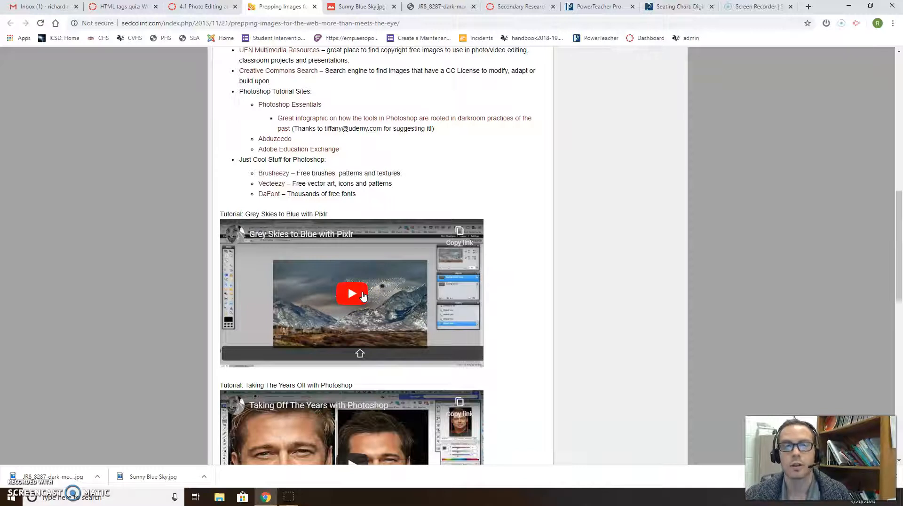
scroll(360, 287, up, 6)
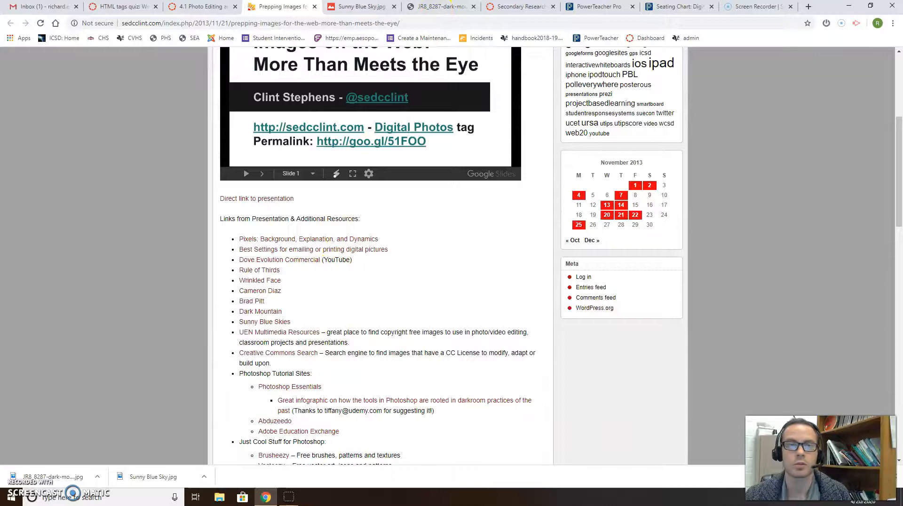
click(206, 7)
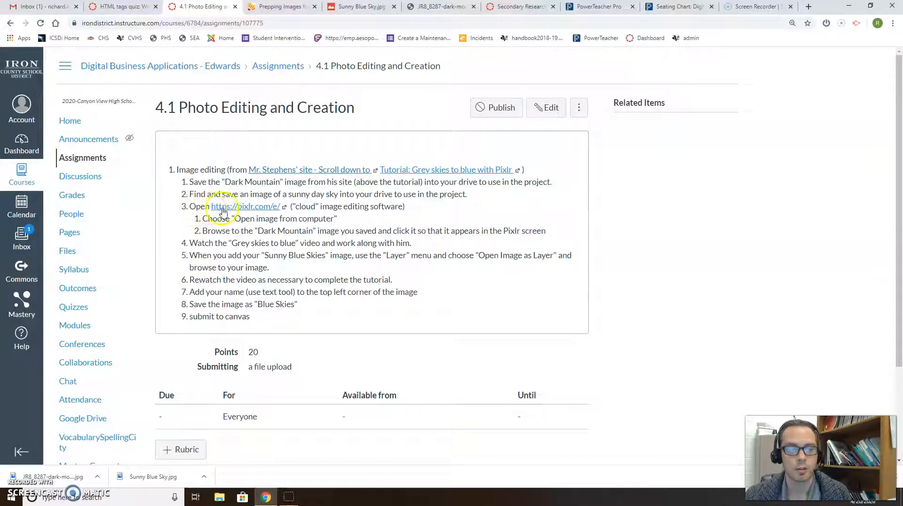
click(223, 210)
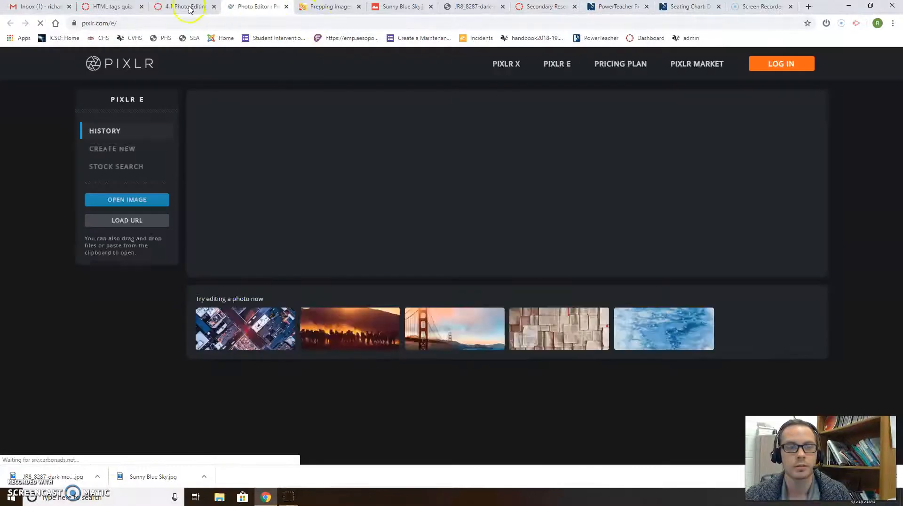
- Check the assignment, let Pixlr E's welcome page load, then bring up the dark-mountain photo's page
click(190, 9)
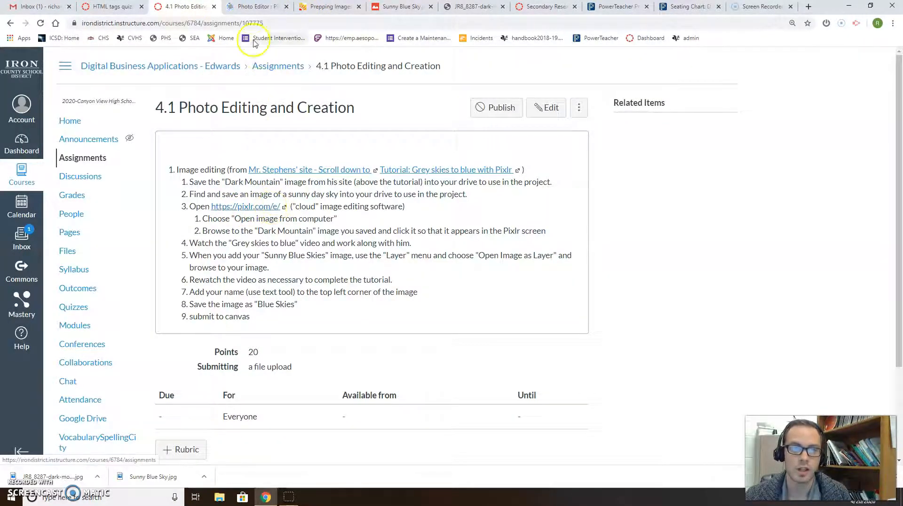
click(252, 8)
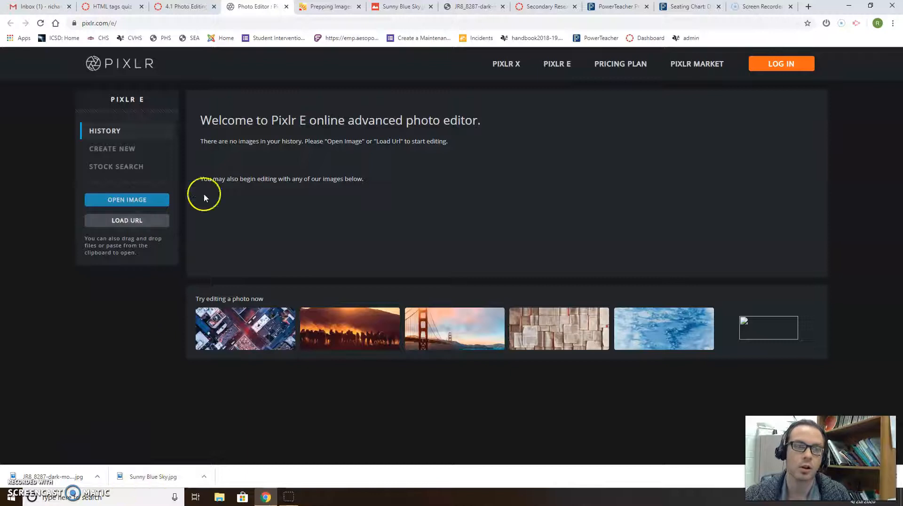
click(489, 7)
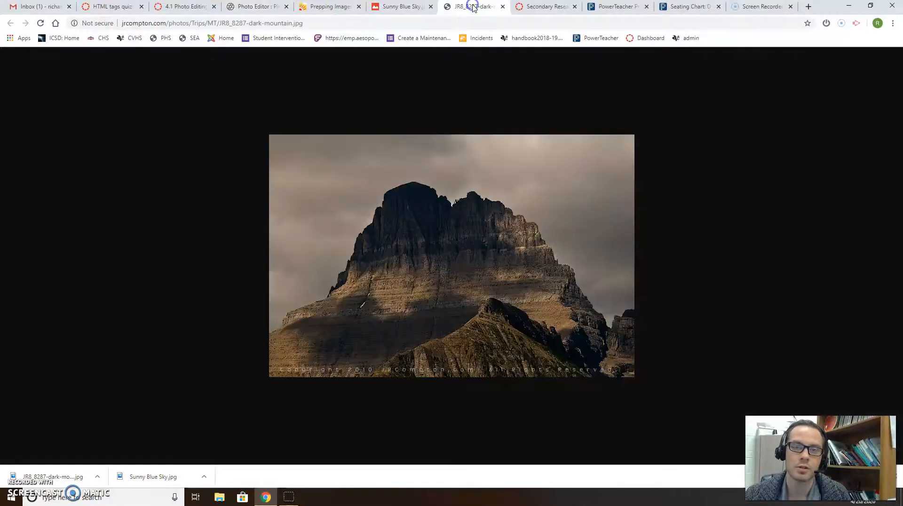
- Load the dark-mountain photo into Pixlr E by pasting its web address into Load URL
click(230, 24)
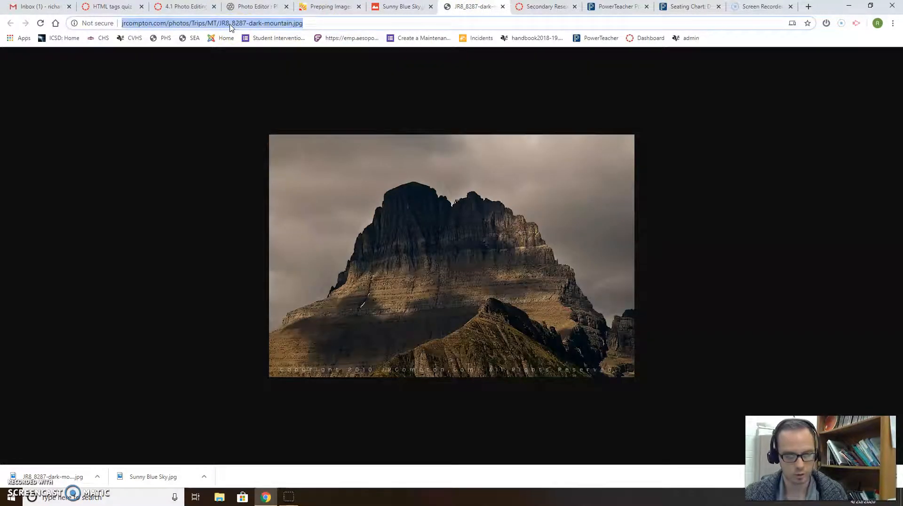
click(256, 7)
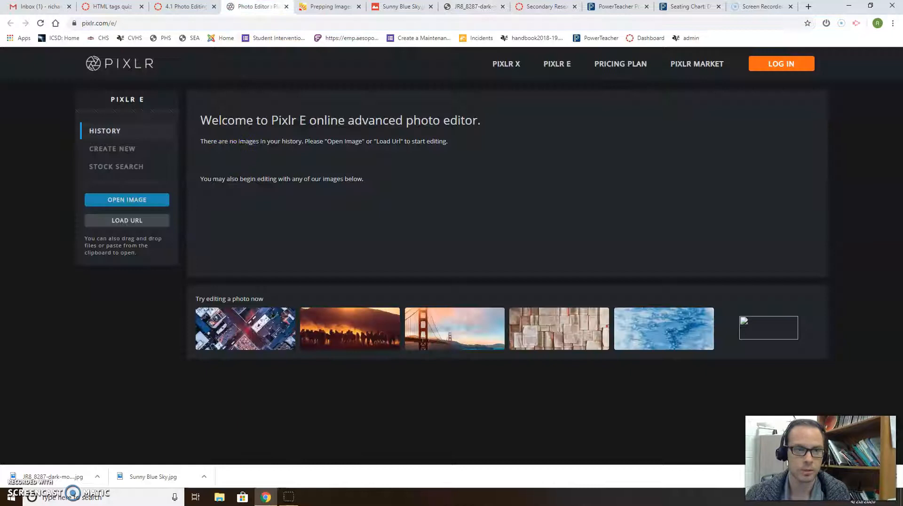
click(127, 220)
click(406, 260)
key(ctrl+v)
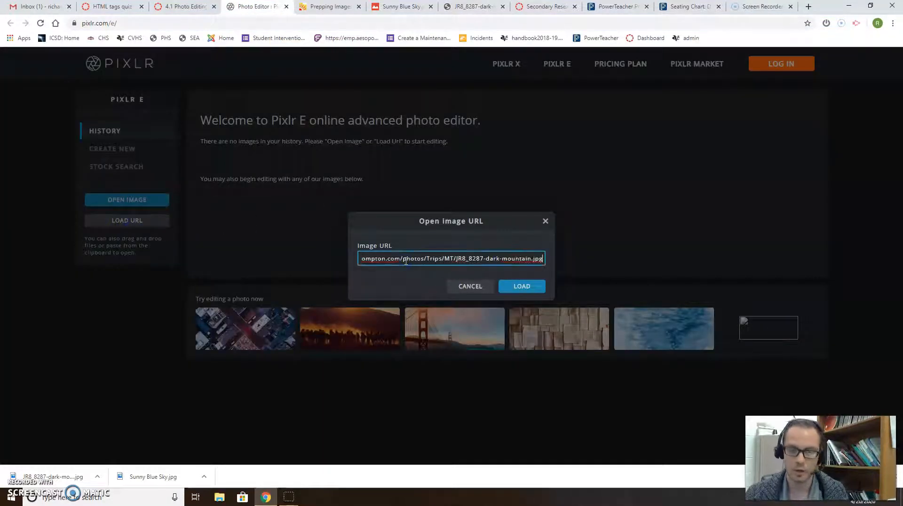
click(525, 285)
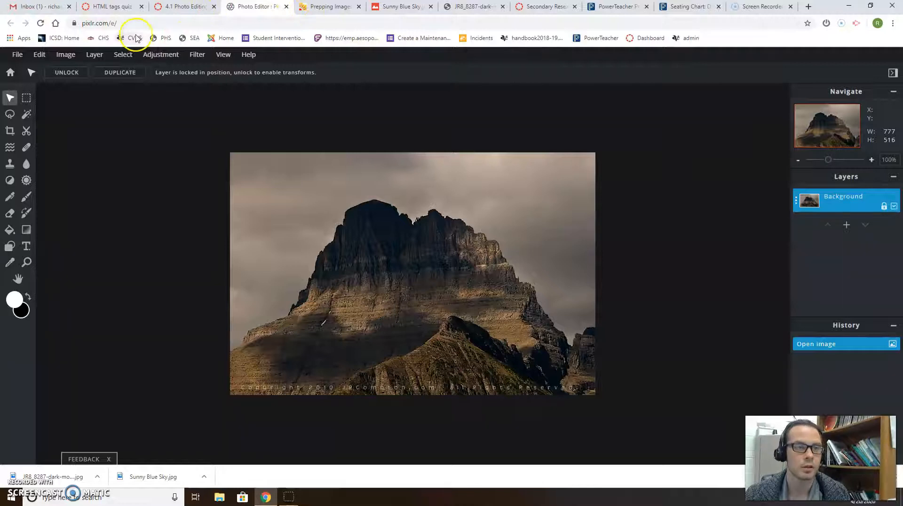
- Cancel the Open dialog in the accidental second Pixlr E tab and close that duplicate tab
click(183, 6)
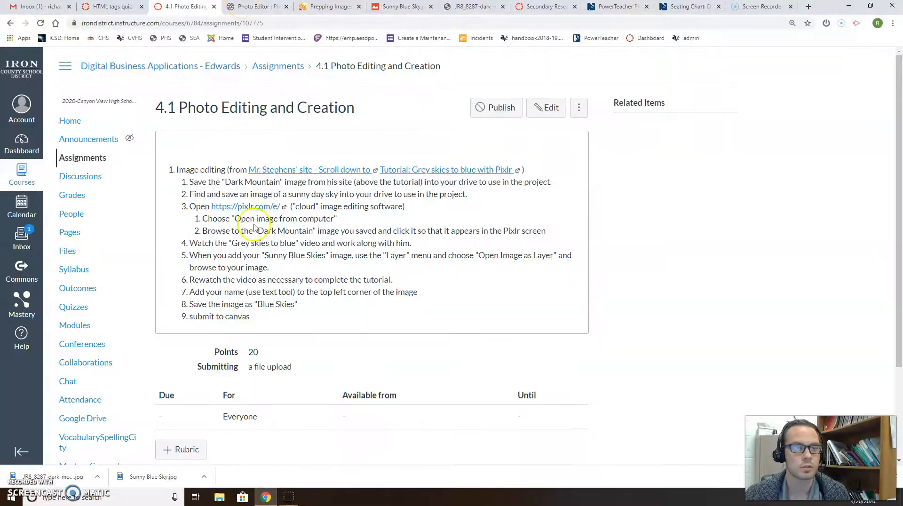
click(243, 206)
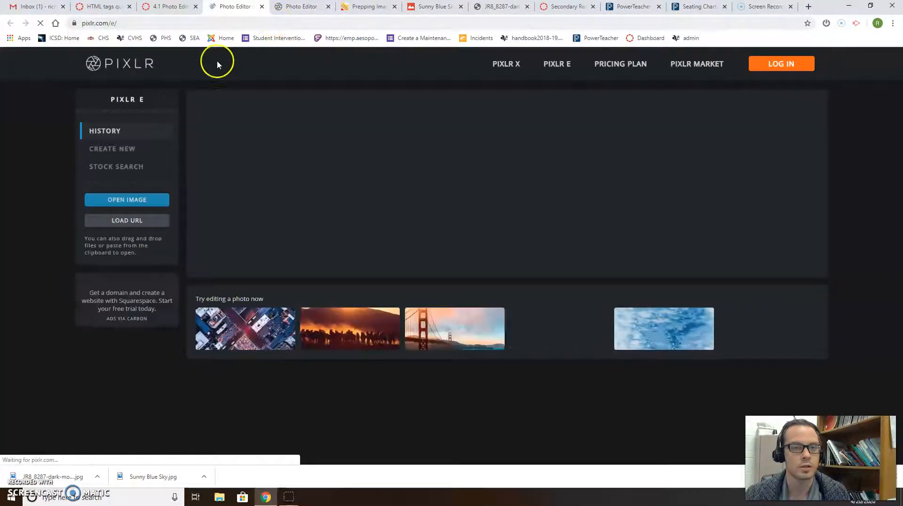
click(112, 201)
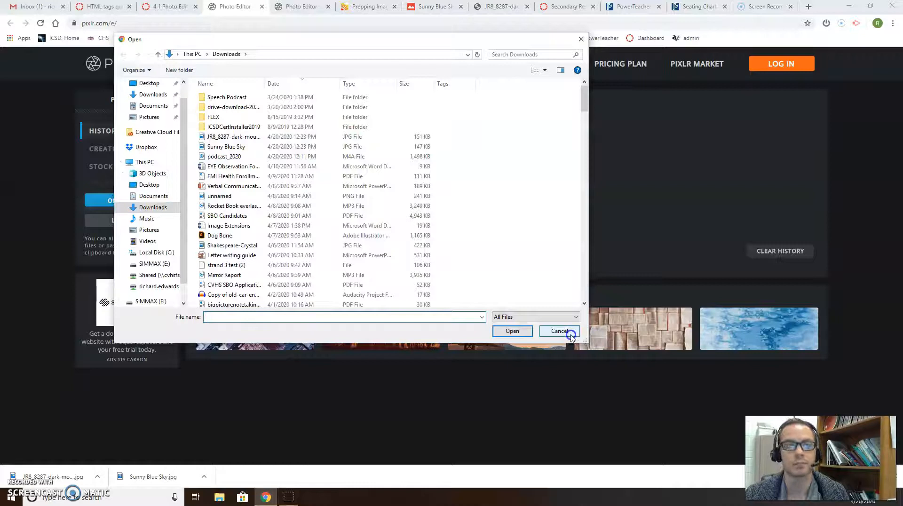
click(582, 39)
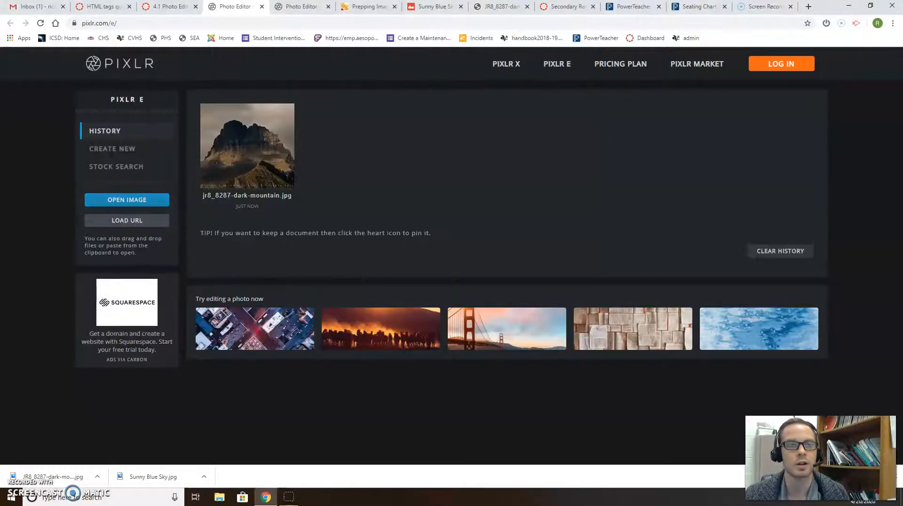
click(293, 8)
middle_click(225, 6)
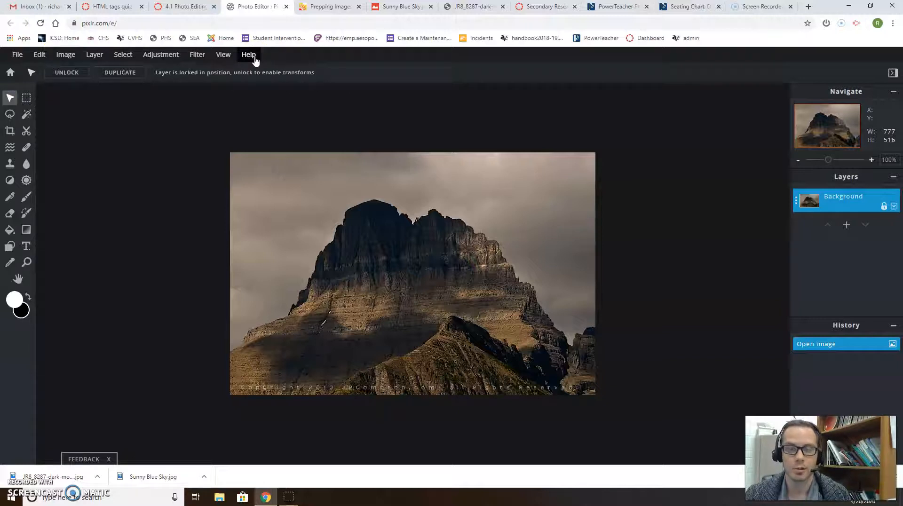
click(712, 218)
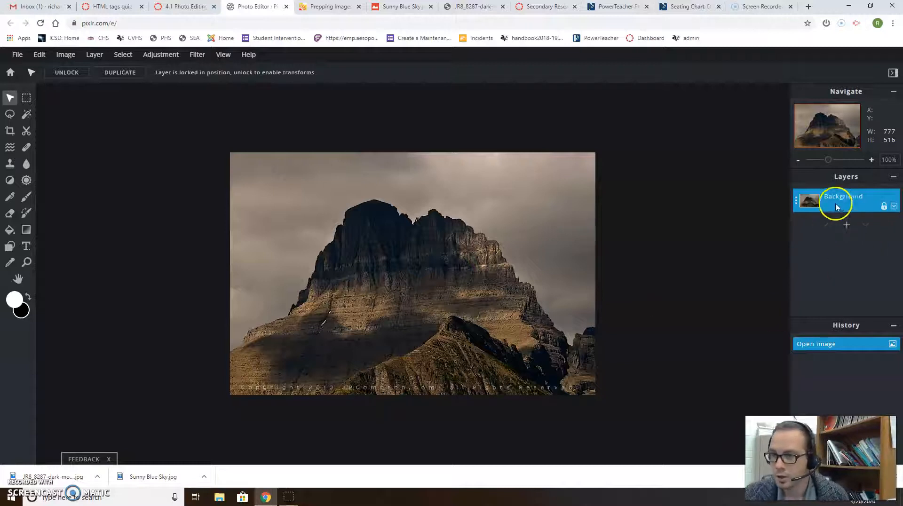
- Unlock Background, duplicate it into Background Copy, and delete the original Background layer
click(883, 207)
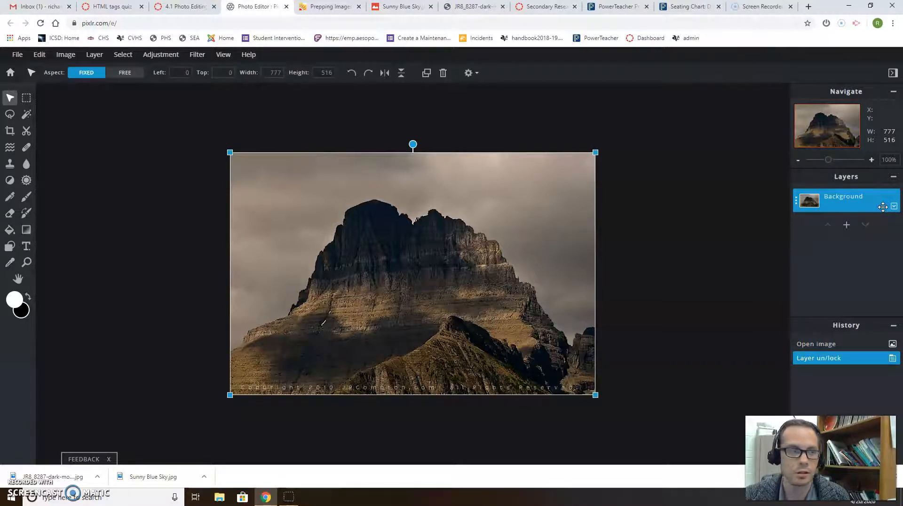
click(860, 202)
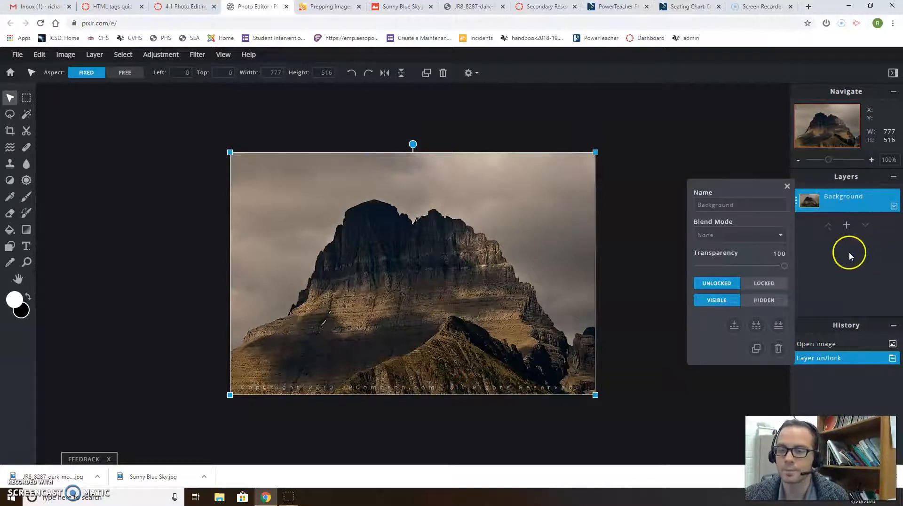
click(787, 186)
click(813, 196)
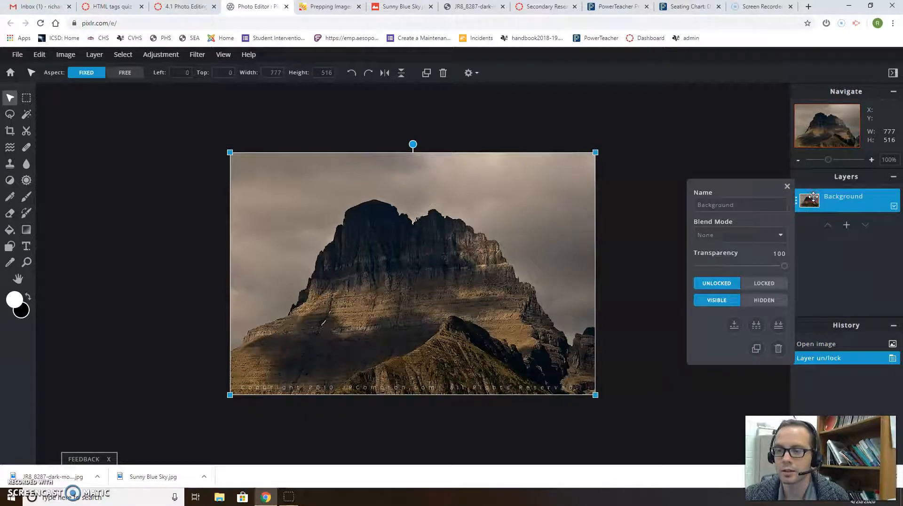
click(758, 348)
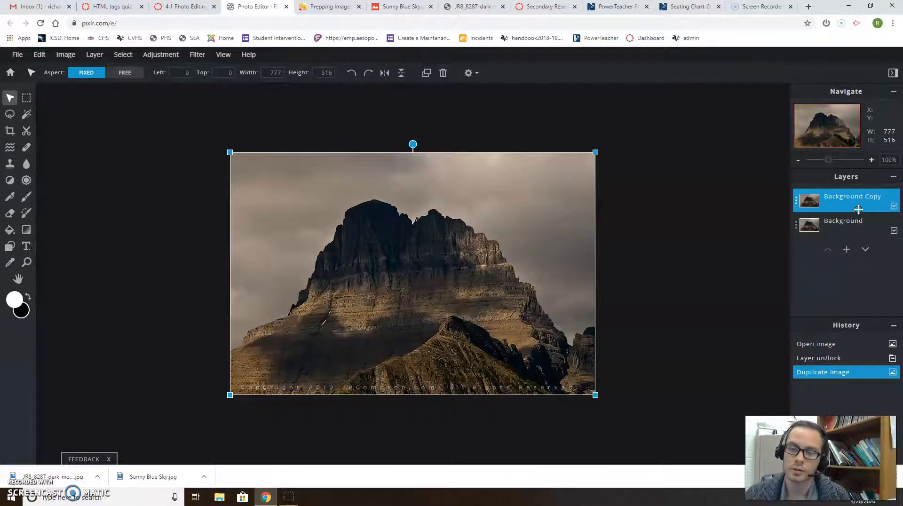
click(847, 224)
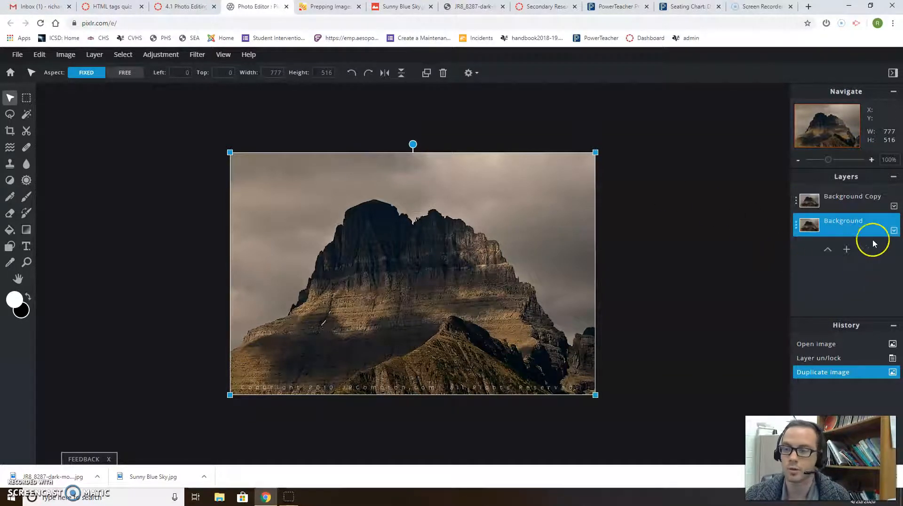
key(Delete)
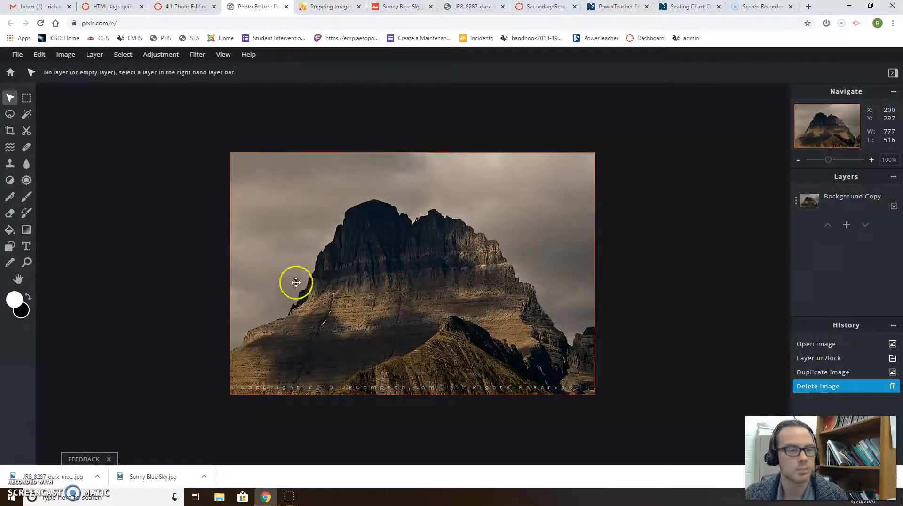
- Draw a rough Lasso selection along the ridge, then clear it with Ctrl+D under the Magic Wand
click(27, 116)
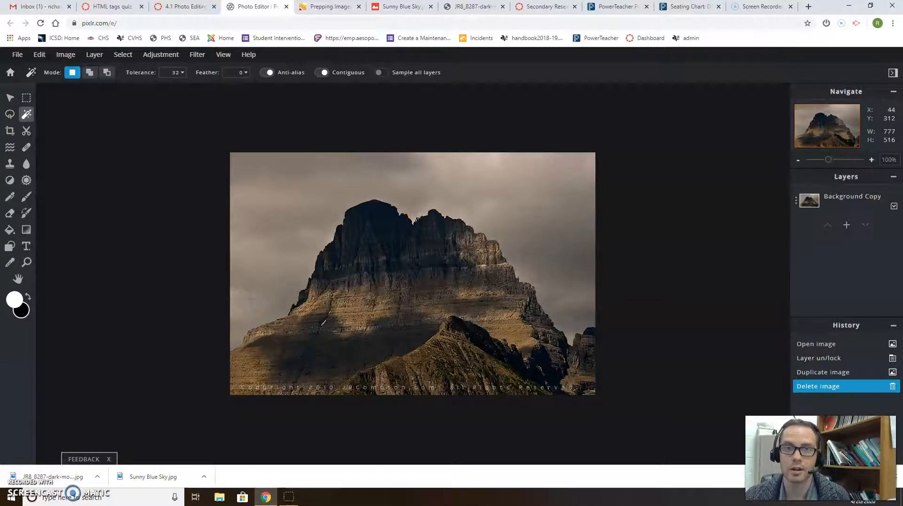
click(397, 6)
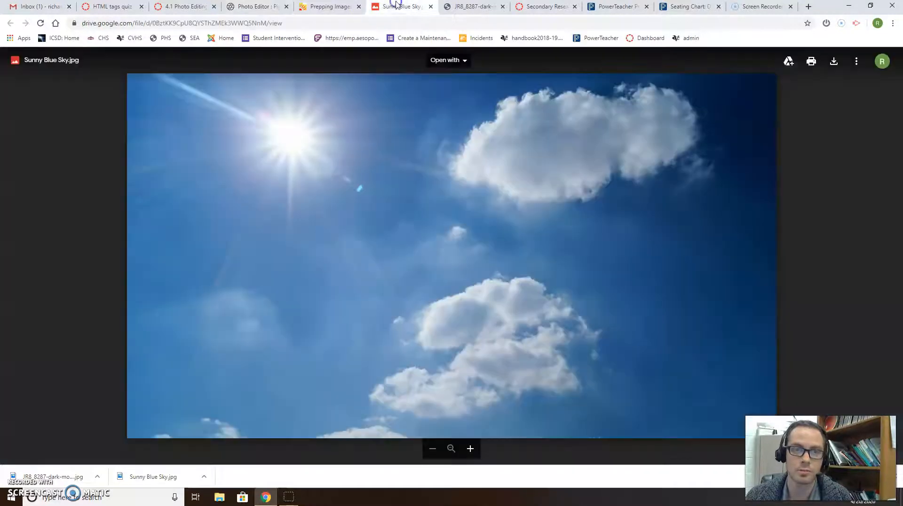
click(266, 7)
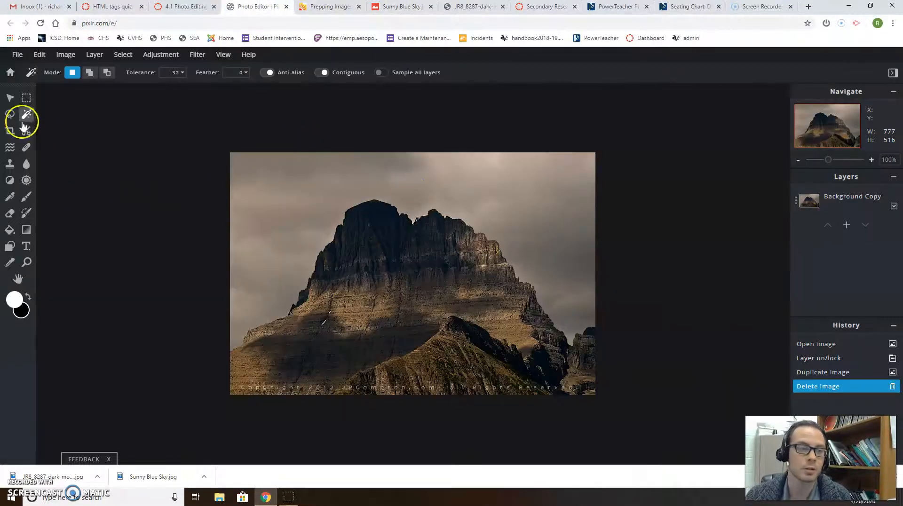
click(10, 113)
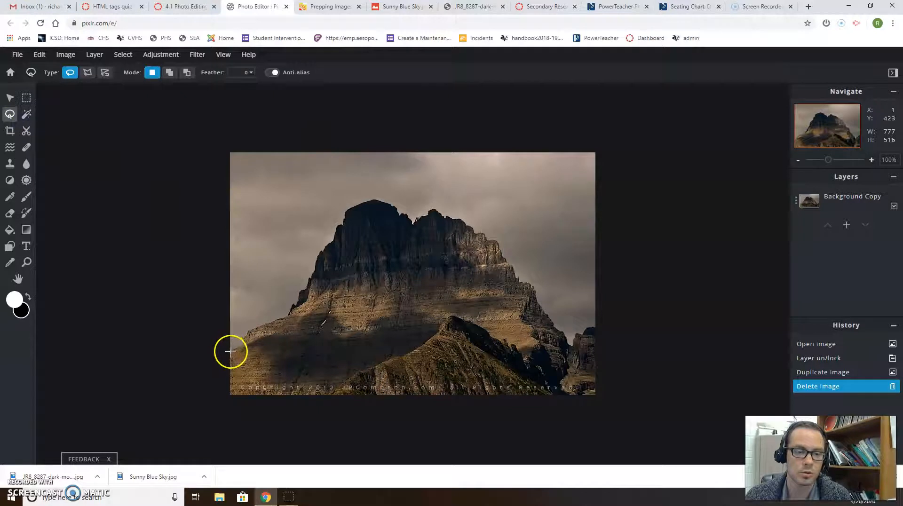
mouse_move(245, 338)
mouse_down()
mouse_move(375, 202)
mouse_move(478, 250)
mouse_move(584, 338)
mouse_move(607, 244)
mouse_move(460, 121)
mouse_move(216, 213)
mouse_move(229, 348)
mouse_move(289, 334)
mouse_up()
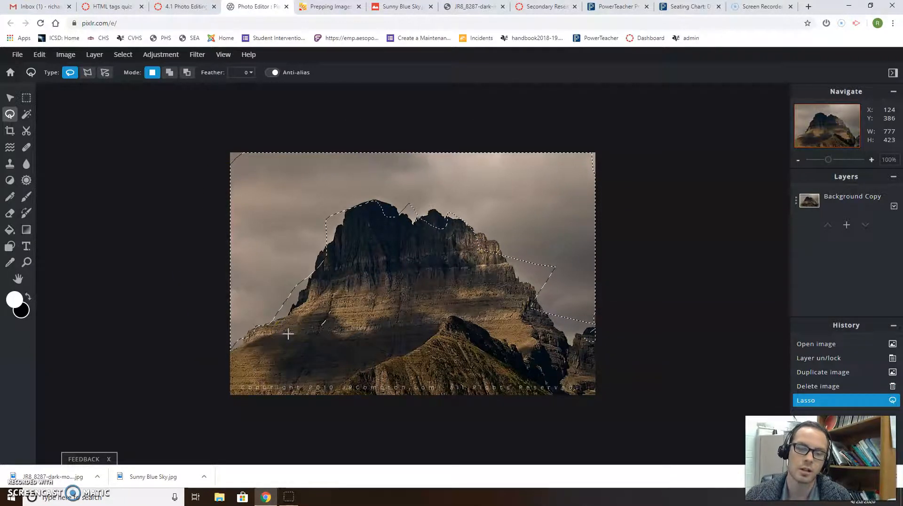
key(Delete)
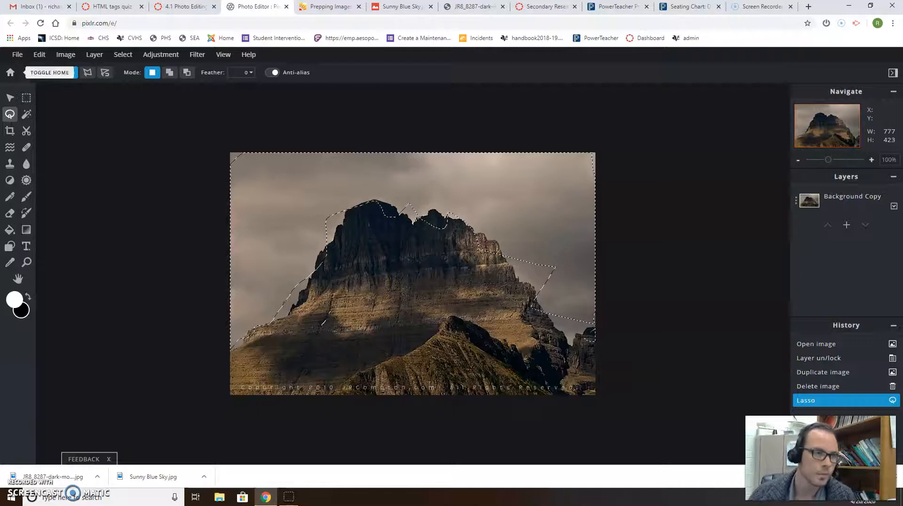
click(27, 114)
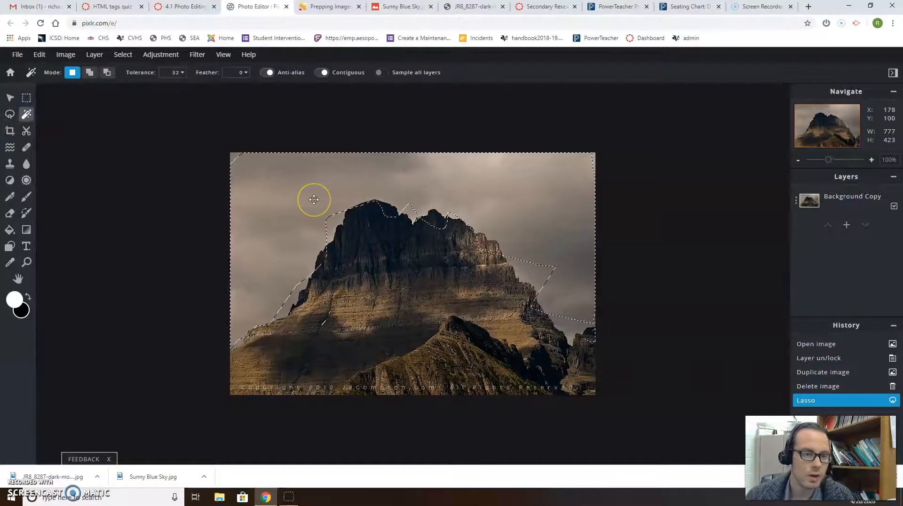
key(ctrl+d)
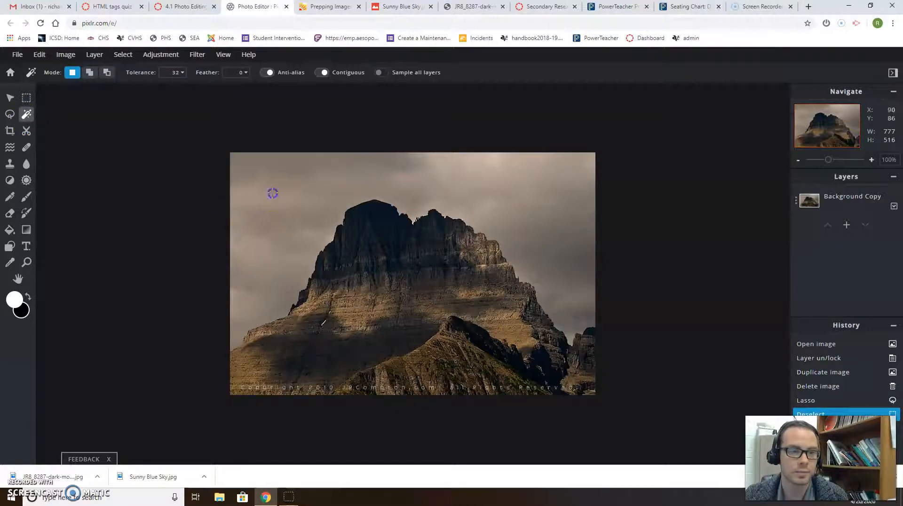
- Try Magic Wand sky selections at tolerance 88 and then at tolerance 0
click(282, 228)
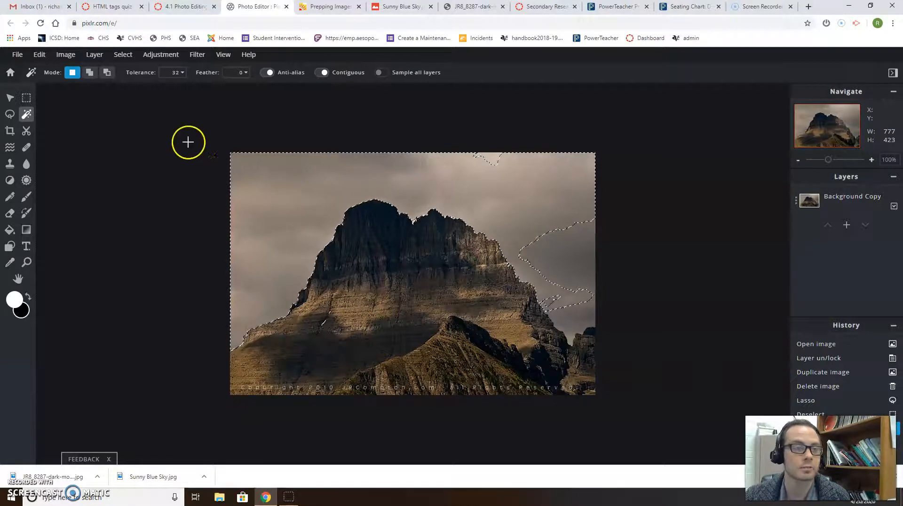
click(181, 72)
drag(115, 89, 133, 90)
click(292, 187)
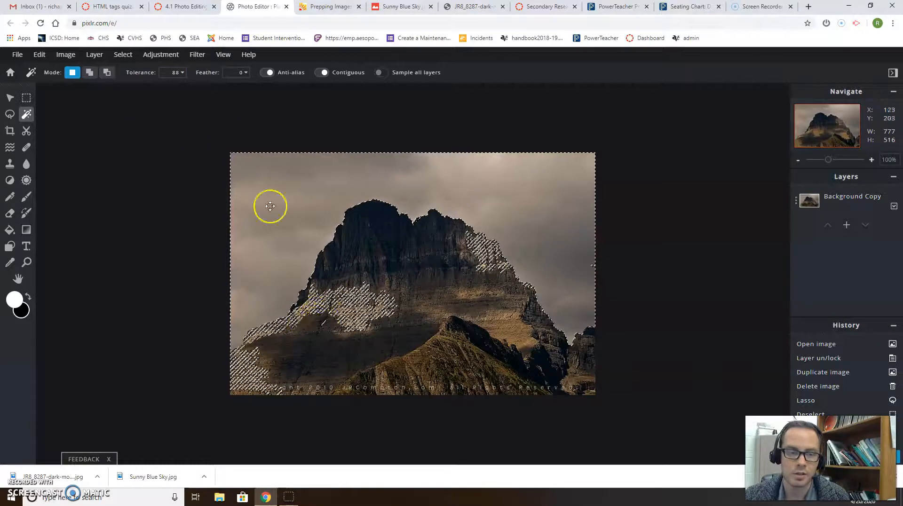
click(189, 75)
drag(128, 87, 106, 89)
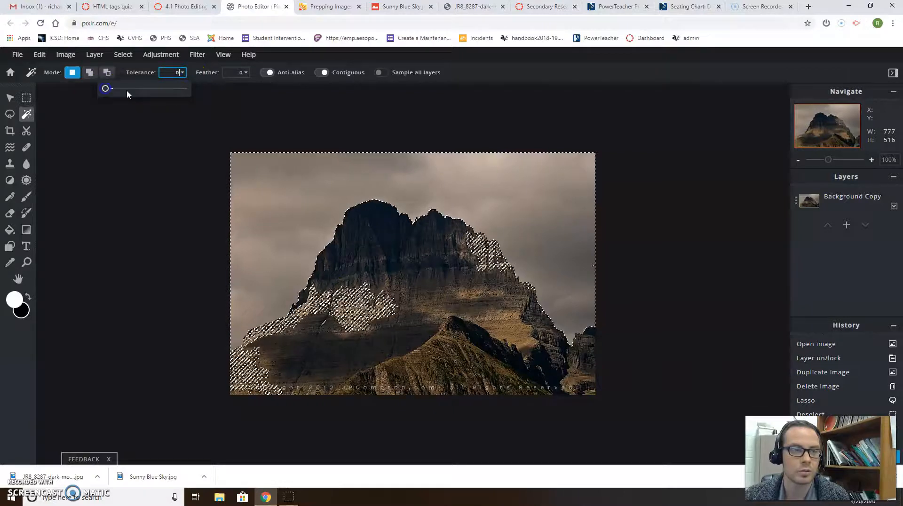
click(581, 239)
click(549, 241)
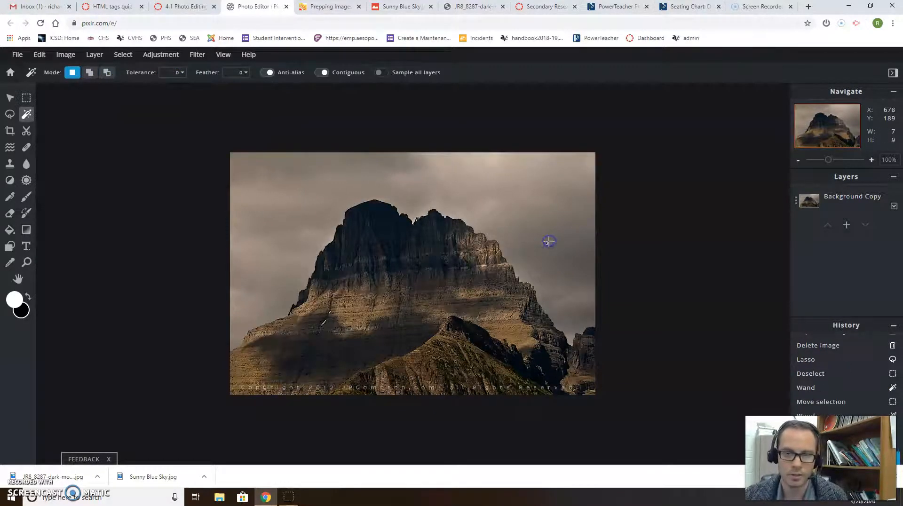
click(494, 192)
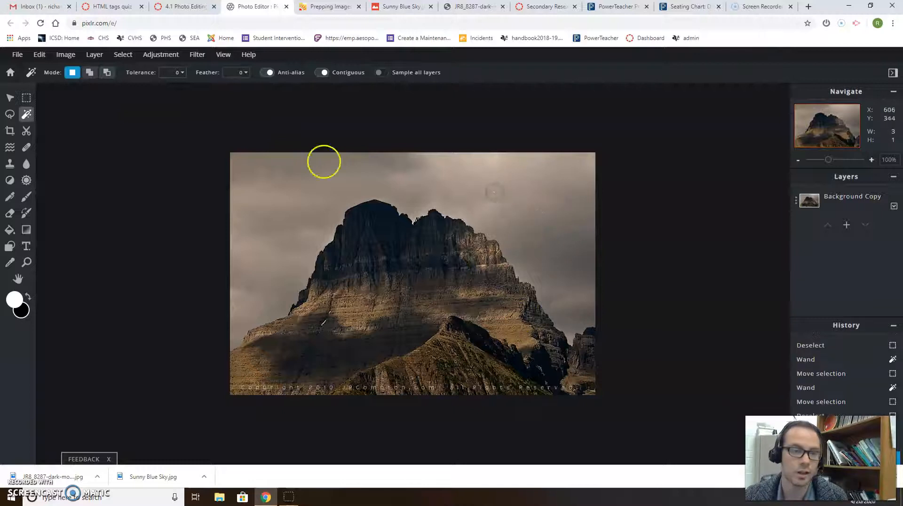
- Select the sky at wand tolerance 21, refining it by subtracting and adding areas
click(184, 82)
click(113, 89)
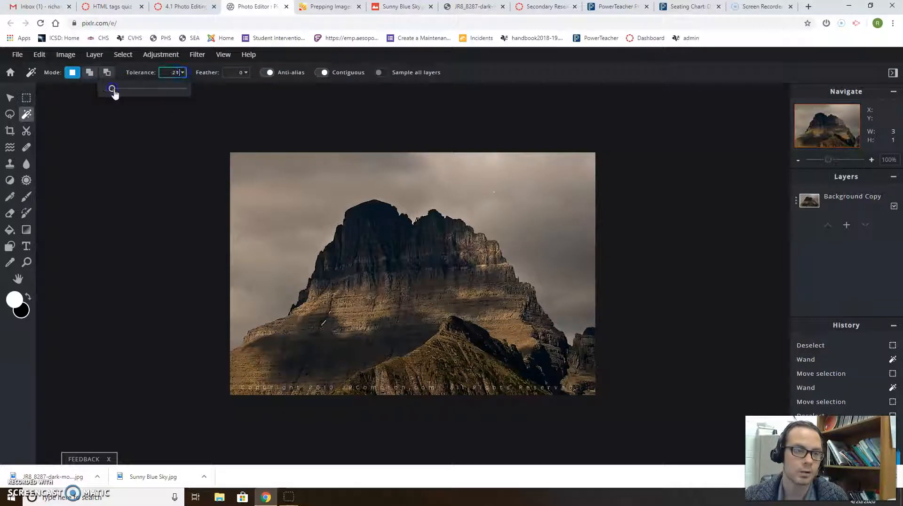
click(315, 171)
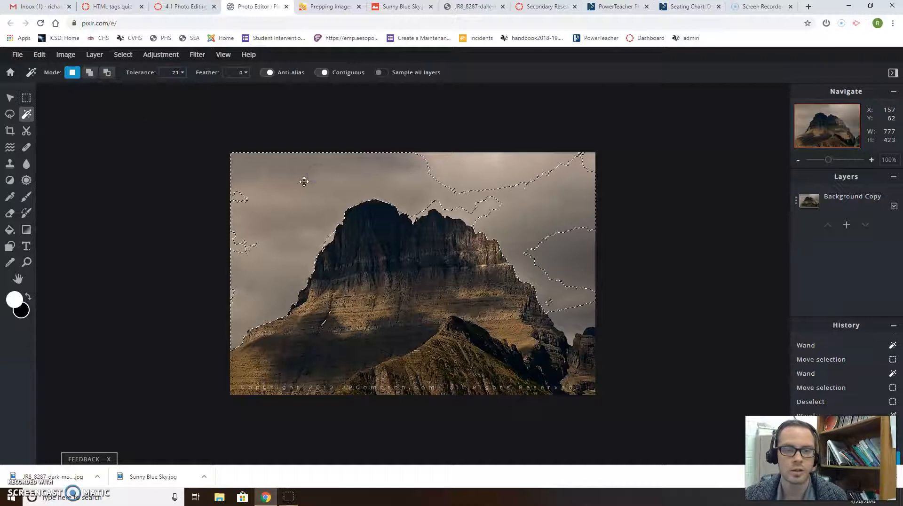
alt+click(480, 173)
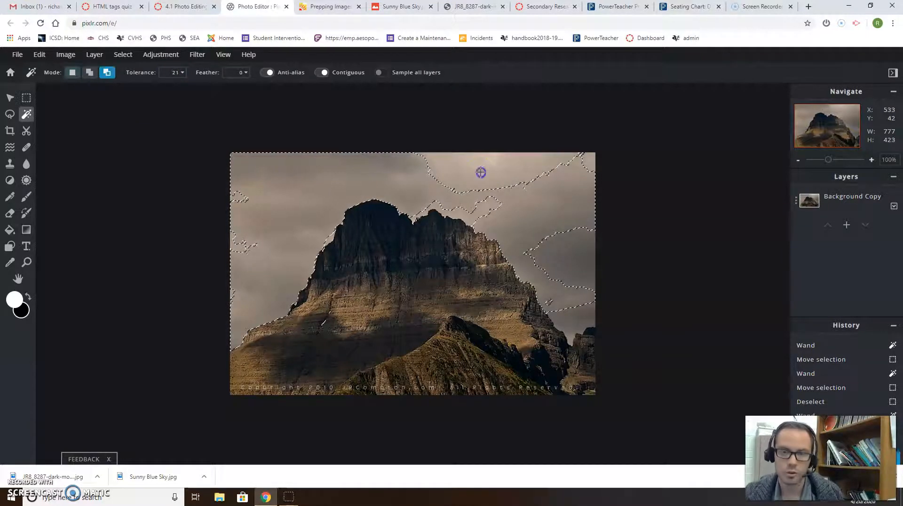
alt+click(444, 200)
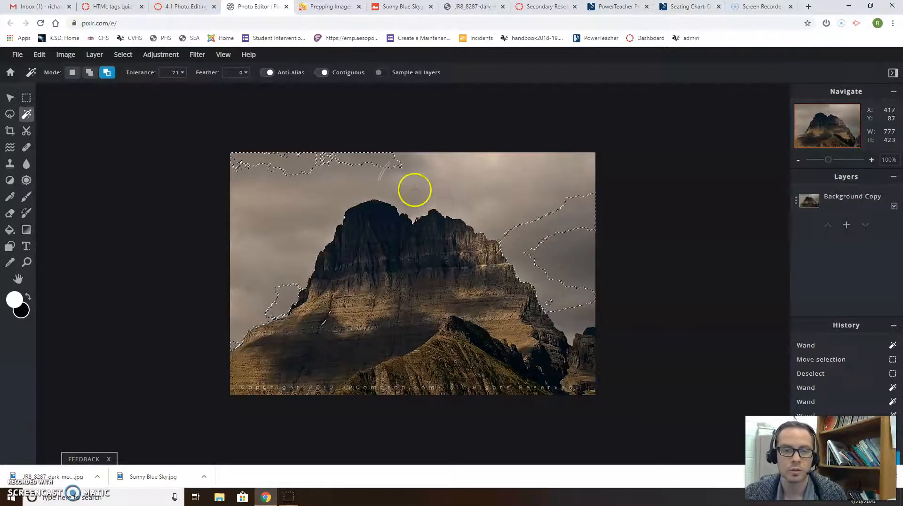
key(shift)
click(363, 163)
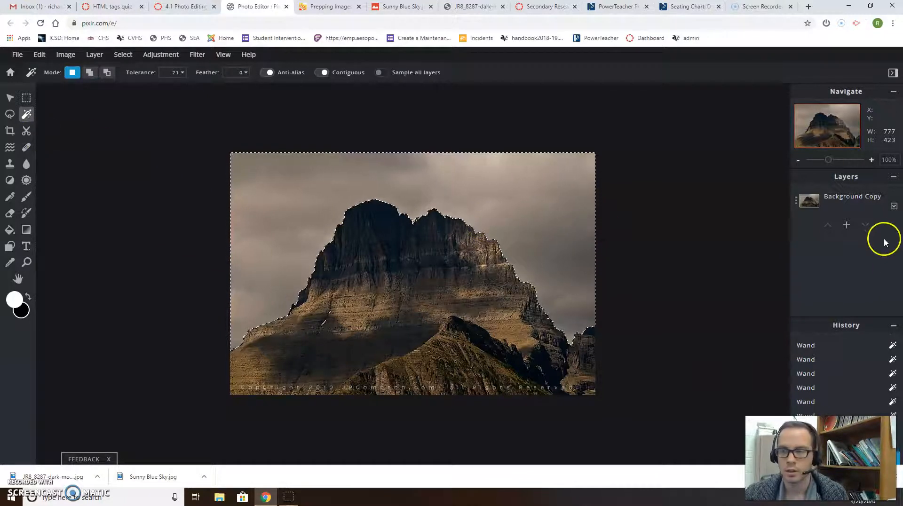
- Duplicate the Background Copy layer and switch back and forth between the copy and the original
click(870, 199)
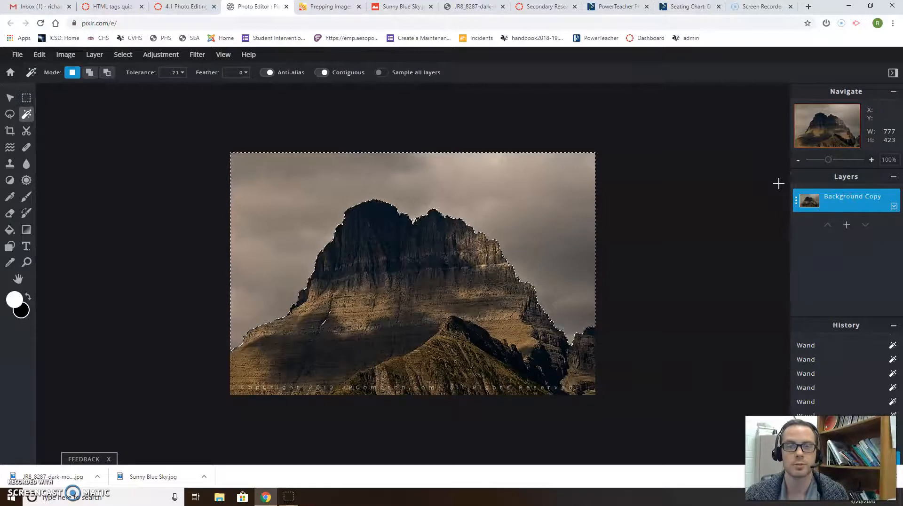
click(849, 202)
click(756, 348)
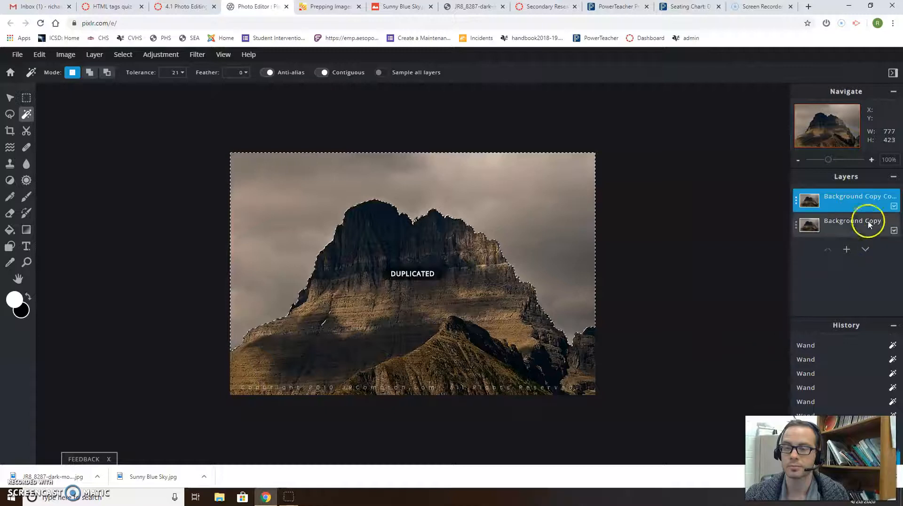
click(837, 204)
click(839, 228)
click(830, 204)
click(853, 221)
click(867, 251)
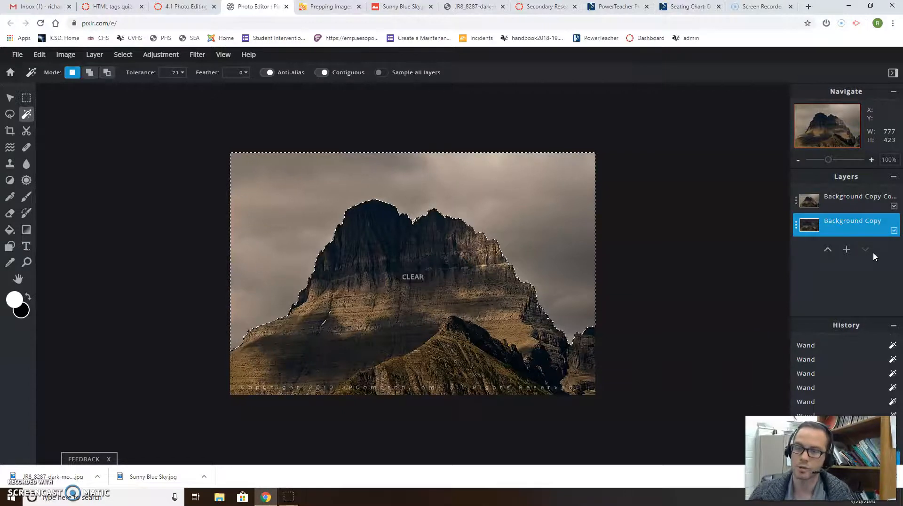
click(850, 204)
click(845, 224)
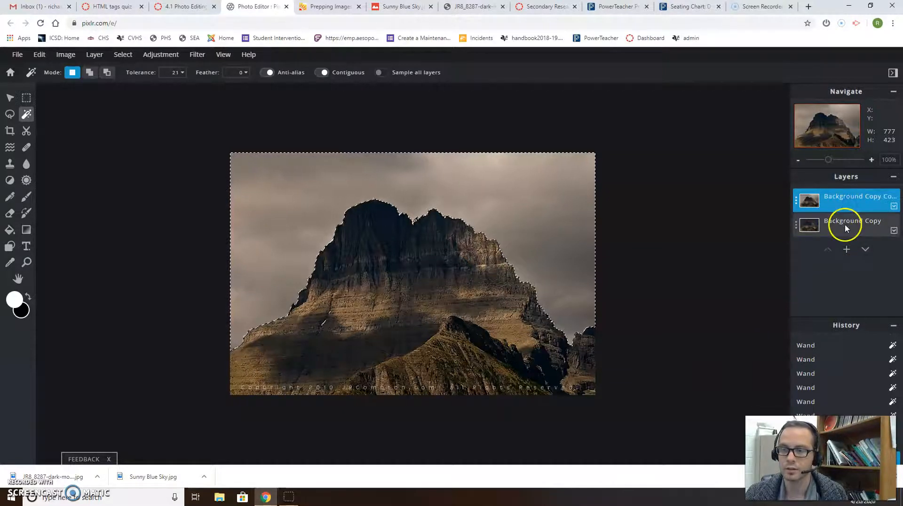
click(847, 207)
click(853, 224)
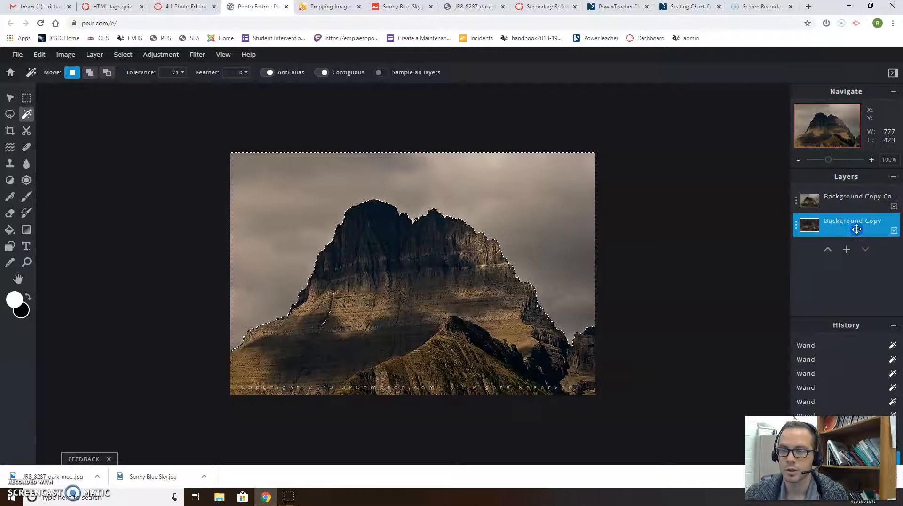
click(833, 209)
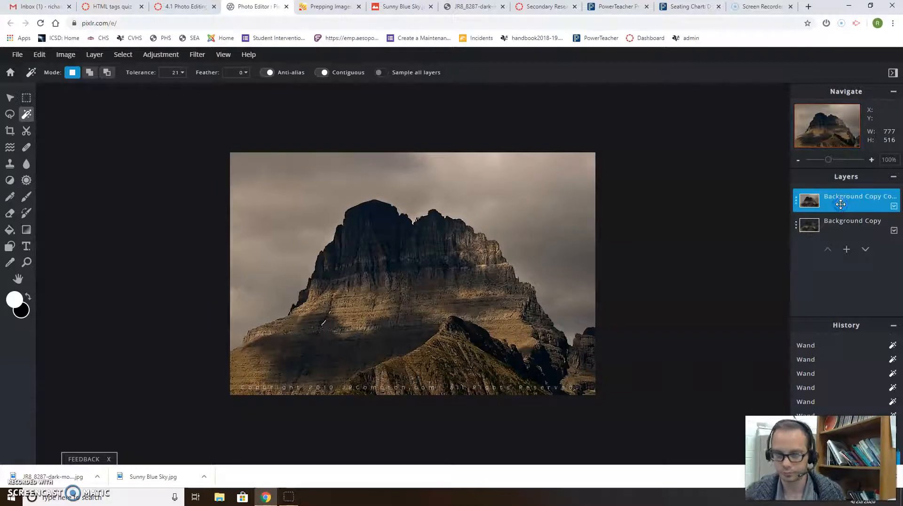
- Delete the duplicate, undo back to the single Background Copy layer, and delete the selected sky
key(Delete)
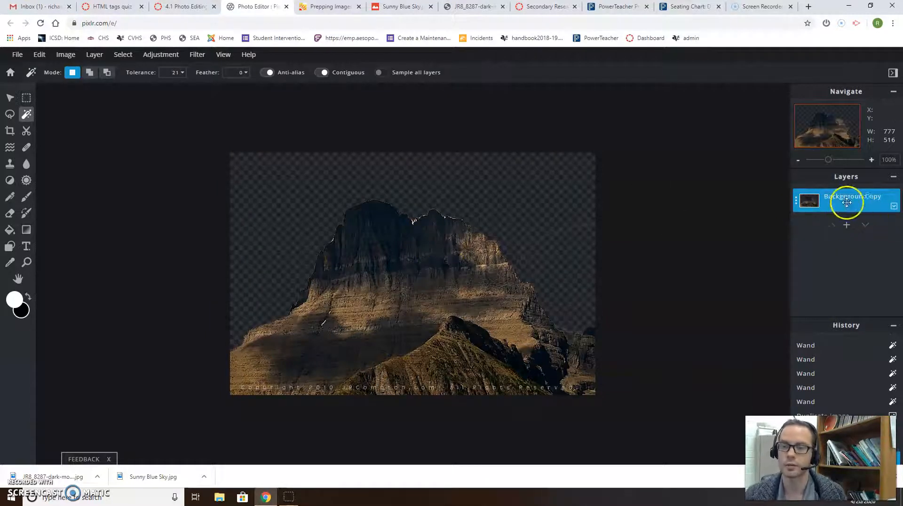
key(ctrl+z)
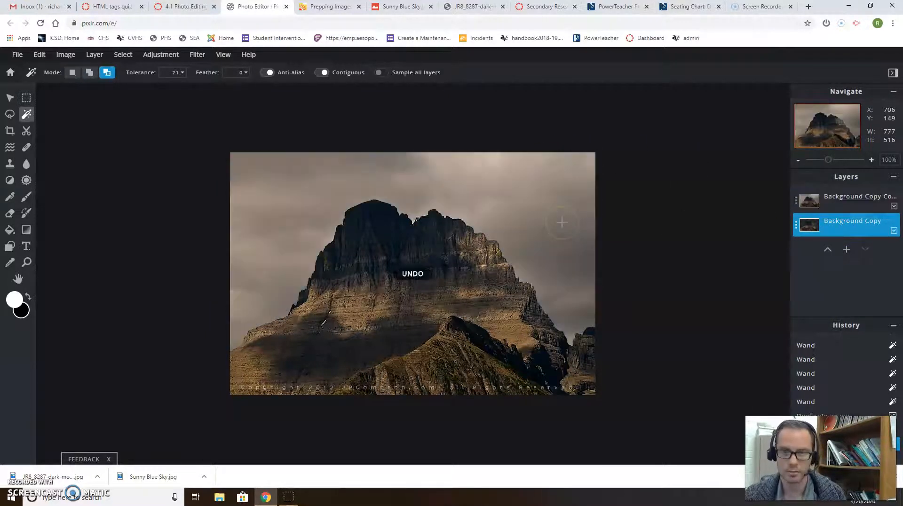
key(ctrl+z)
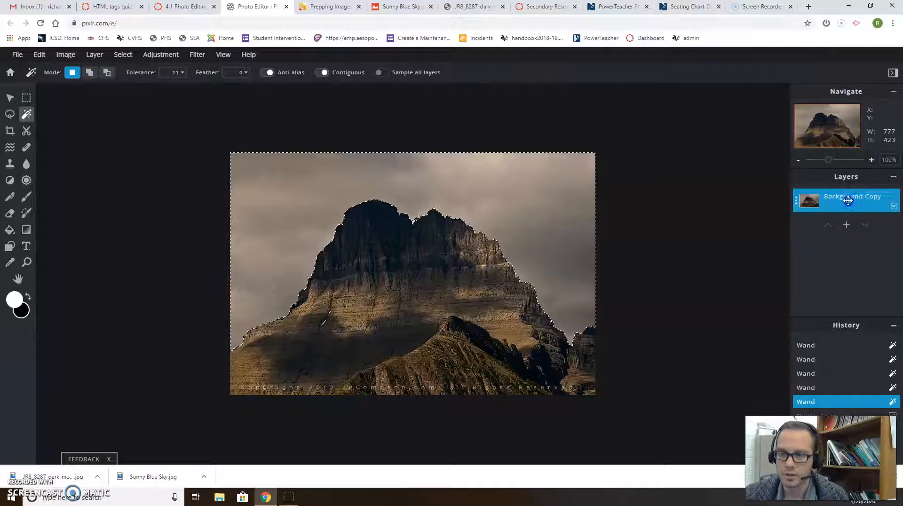
key(Delete)
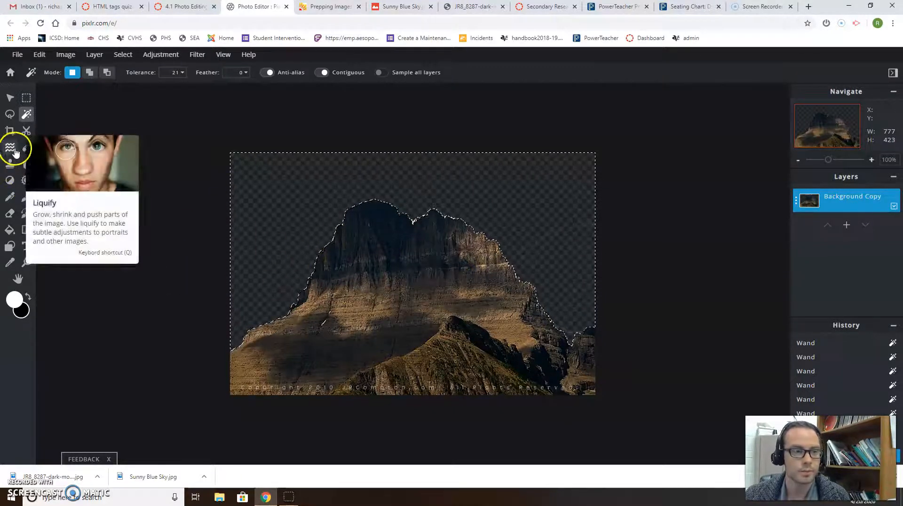
- Erase leftover sky to the right of the mountain and clear the sky selection
click(9, 215)
click(307, 276)
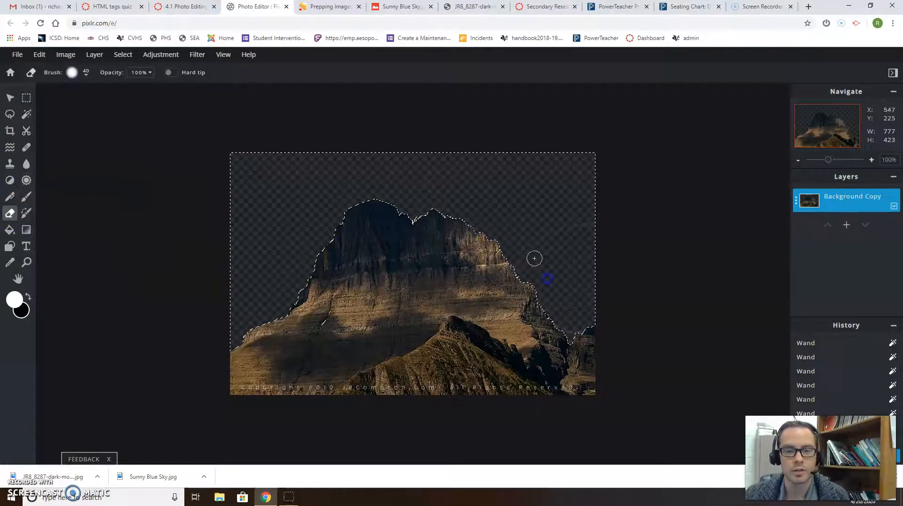
mouse_move(534, 258)
mouse_down()
mouse_move(591, 293)
mouse_move(647, 303)
mouse_up()
key(ctrl+d)
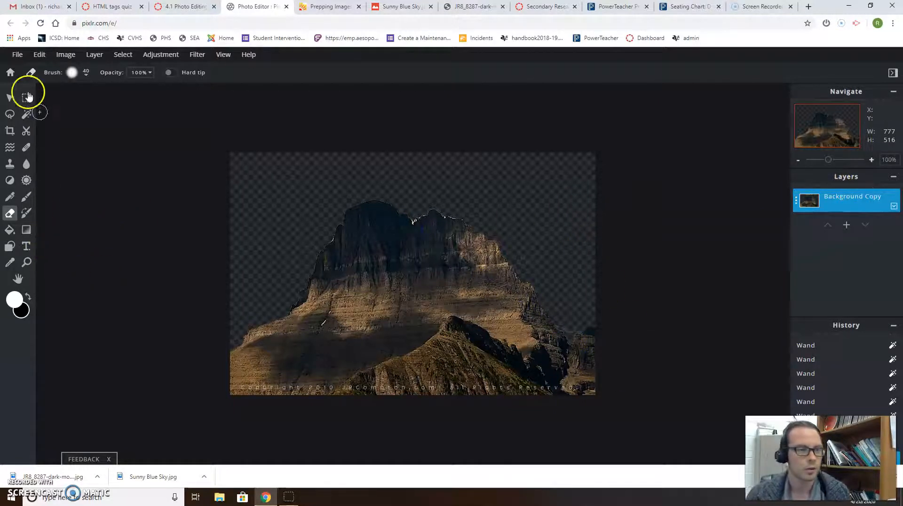
click(11, 99)
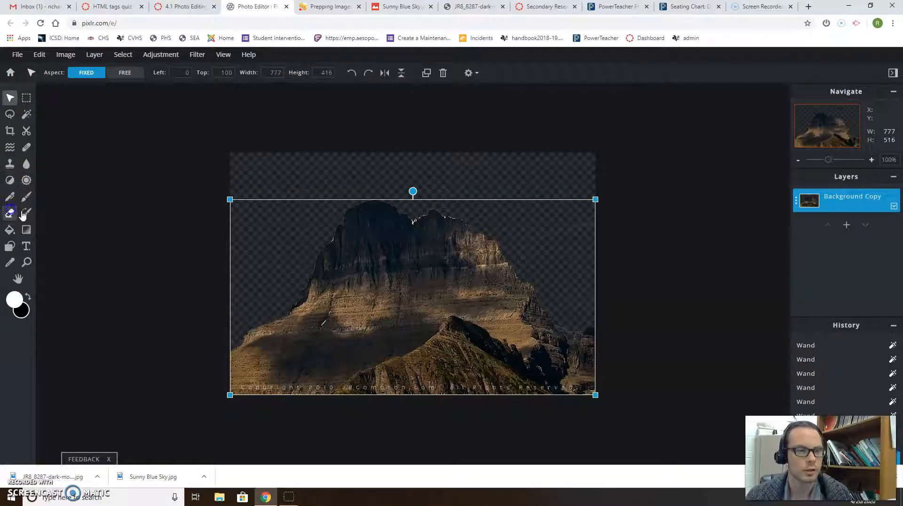
- Erase the grey fringe along the ridge on the right side of the peak
click(9, 213)
click(433, 296)
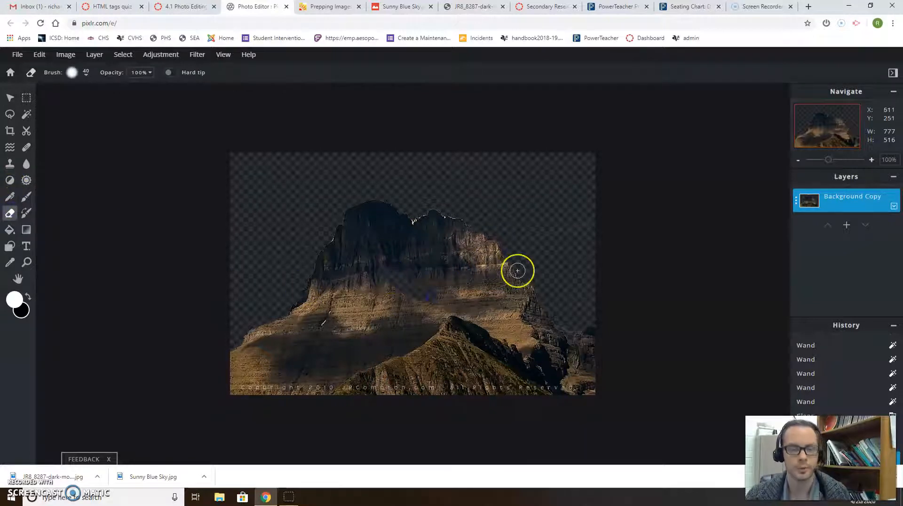
key(ctrl+z)
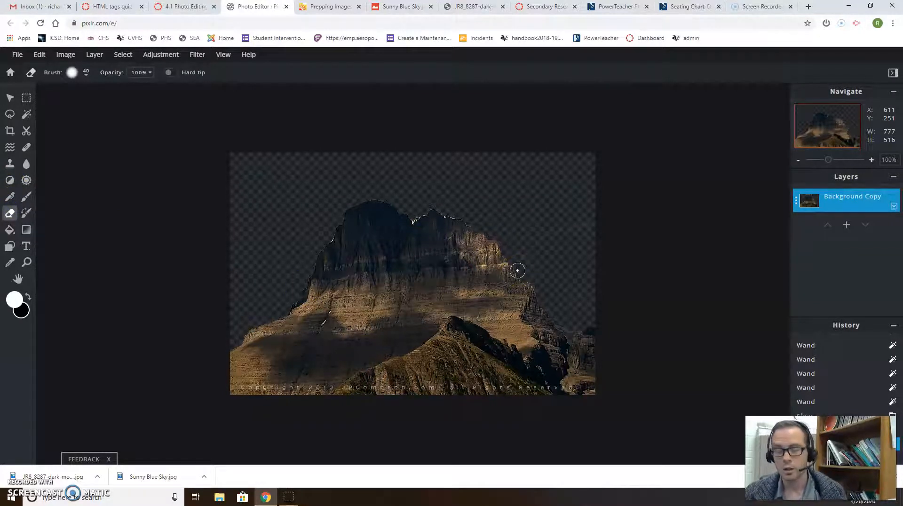
click(452, 214)
drag(451, 214, 416, 213)
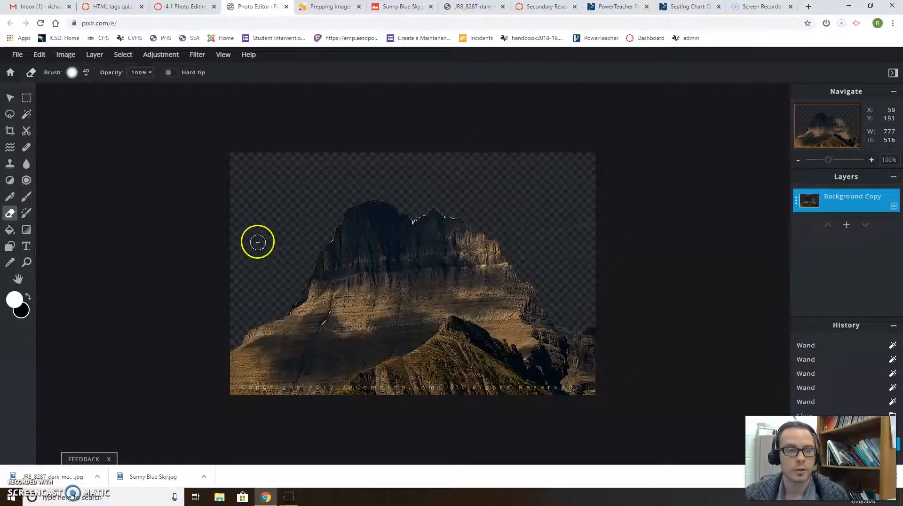
click(99, 55)
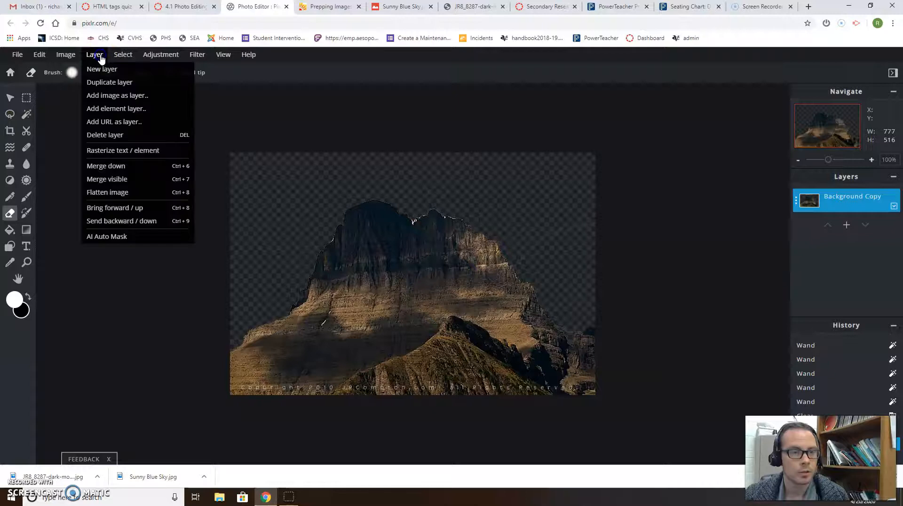
- Cancel adding an image file as a layer and choose to add an image from a URL instead
click(100, 96)
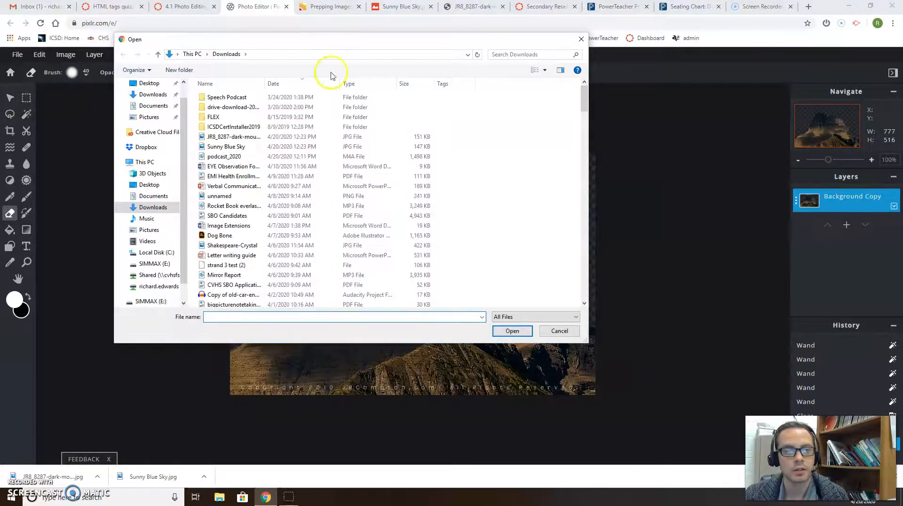
click(581, 39)
click(95, 55)
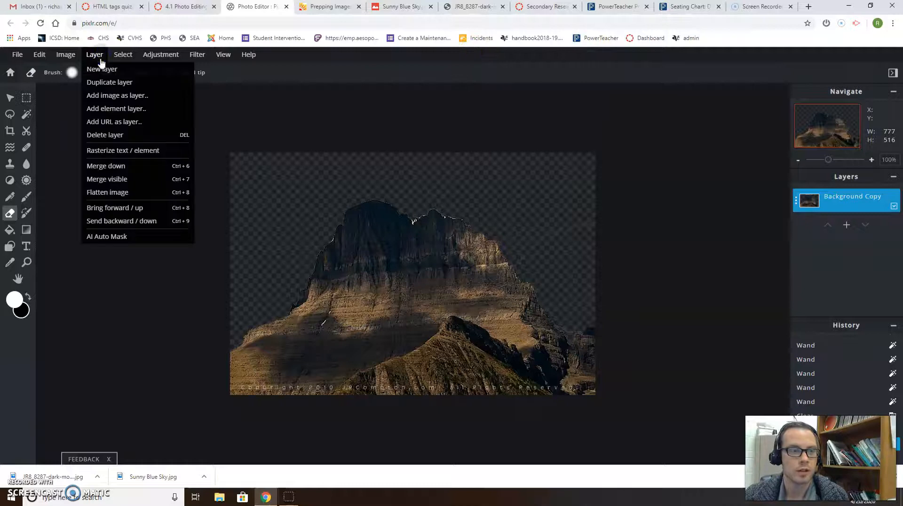
click(112, 120)
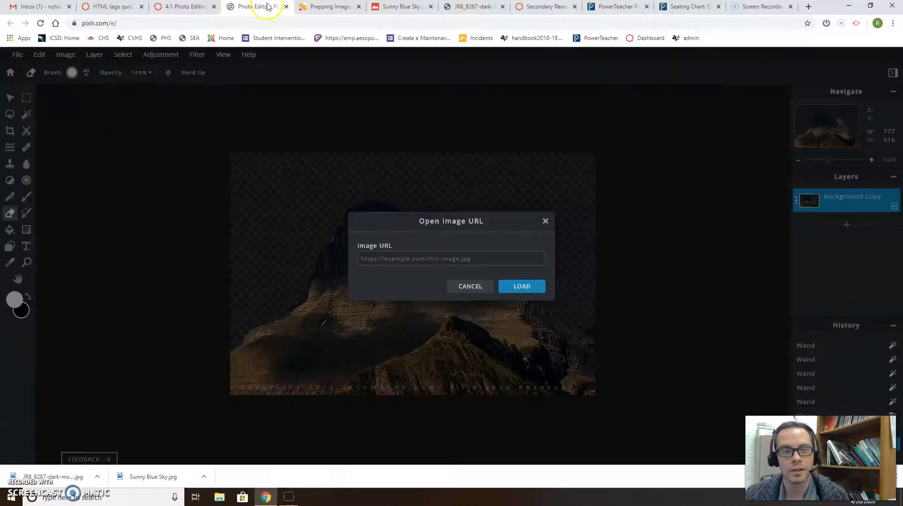
- Paste the copied Sunny Blue Sky image address into the URL prompt, which fails to load
click(329, 7)
click(397, 7)
click(154, 22)
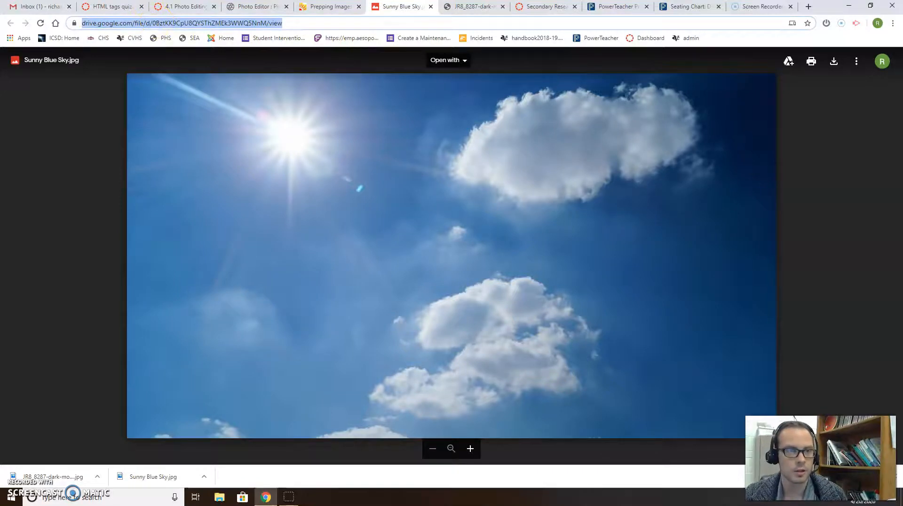
click(245, 6)
click(420, 260)
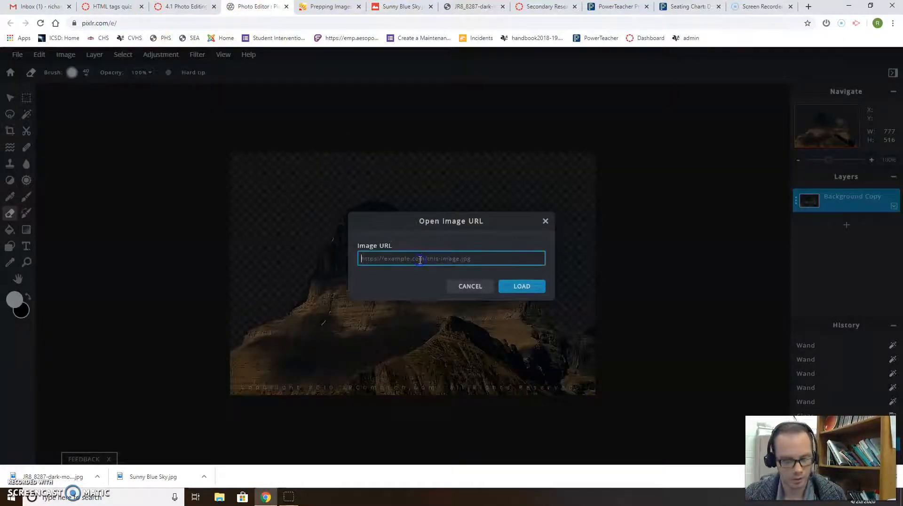
key(ctrl+v)
click(515, 287)
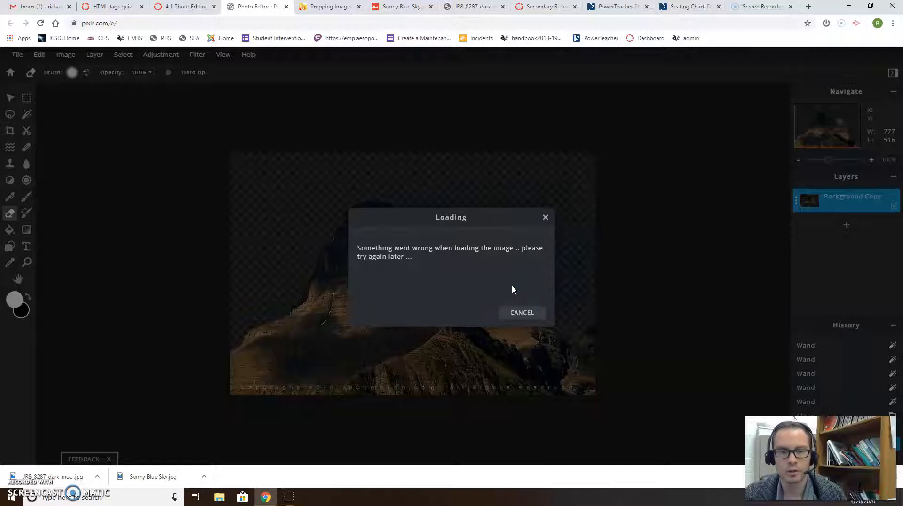
click(522, 315)
click(520, 315)
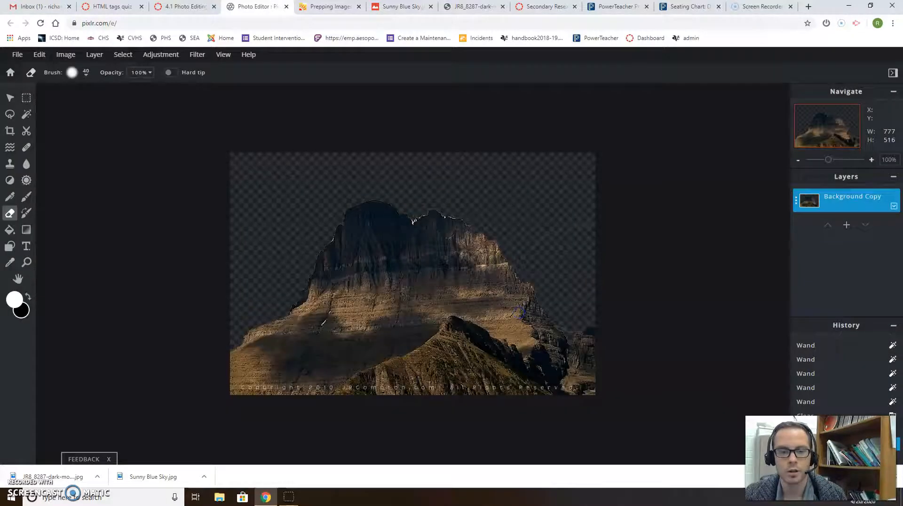
- Drop Sunny Blue Sky.jpg onto the canvas as a new layer and undo the stray erase mark
drag(140, 489, 294, 256)
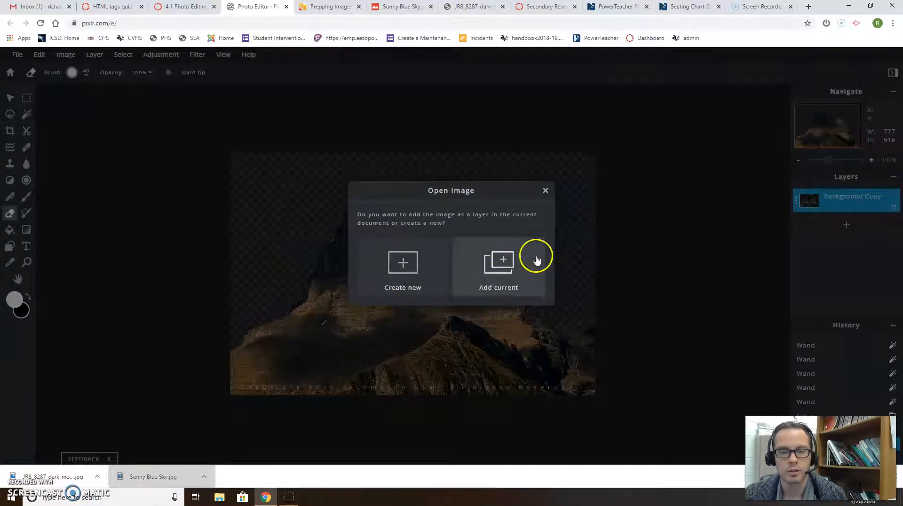
click(498, 261)
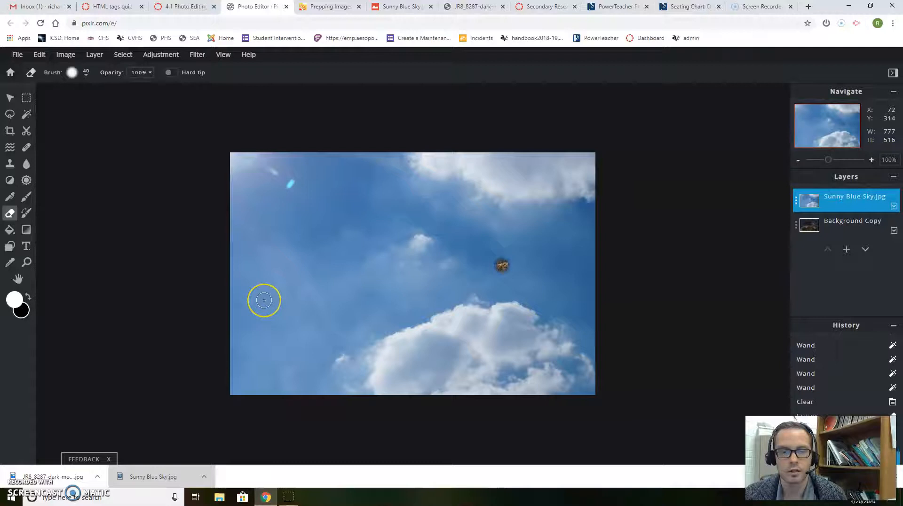
key(ctrl+z)
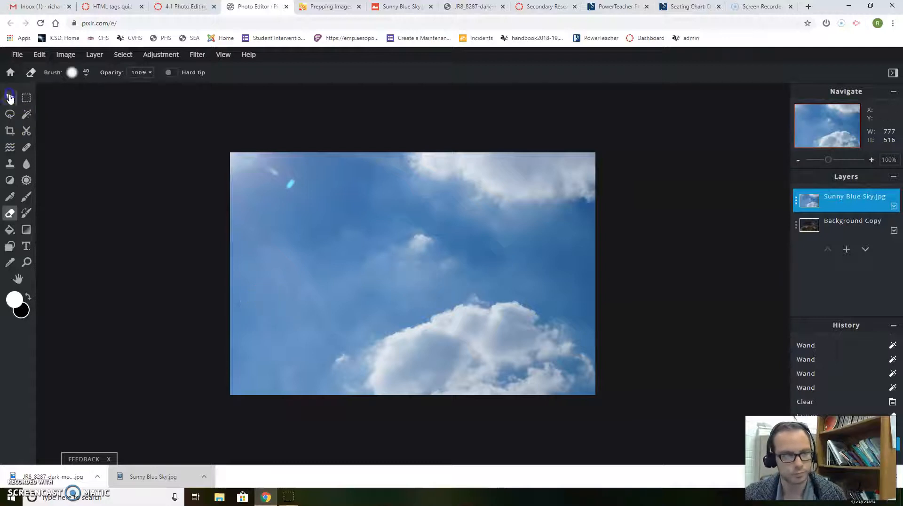
- Switch to the Move tool and cancel another add-image-as-layer file picker
click(10, 98)
click(95, 55)
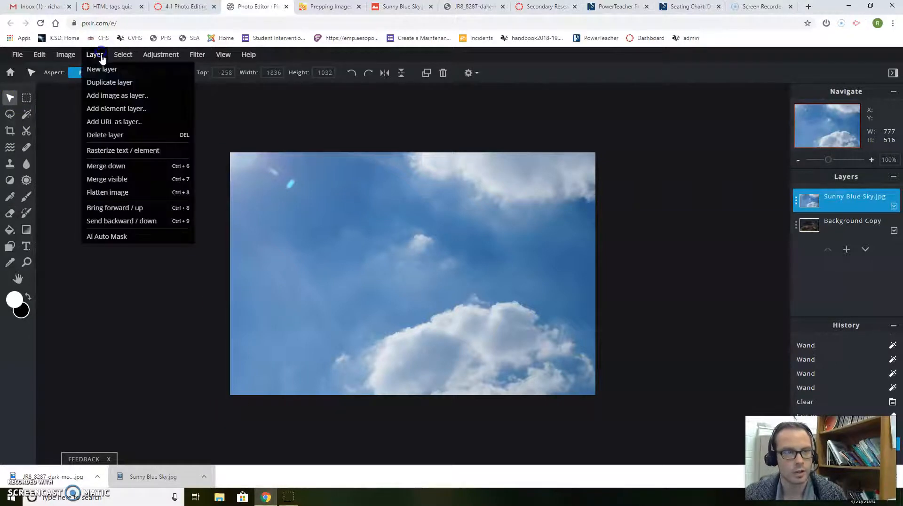
click(109, 98)
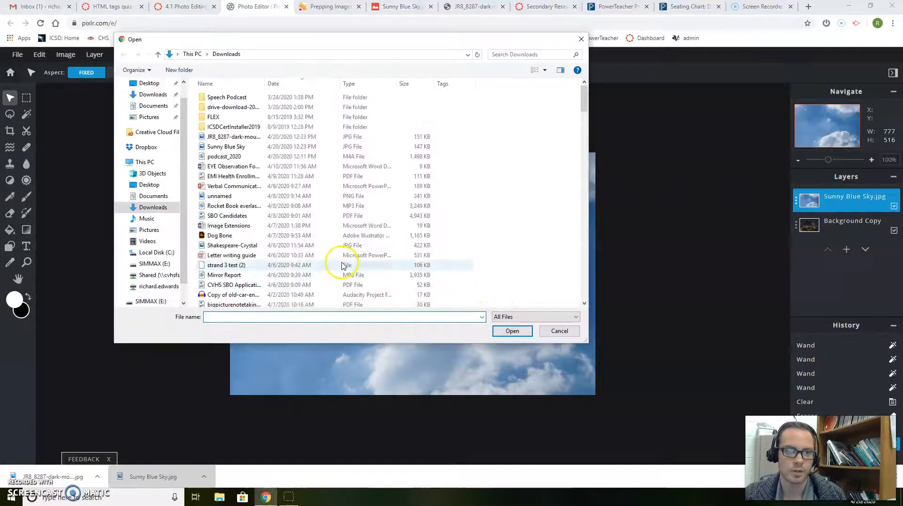
click(581, 39)
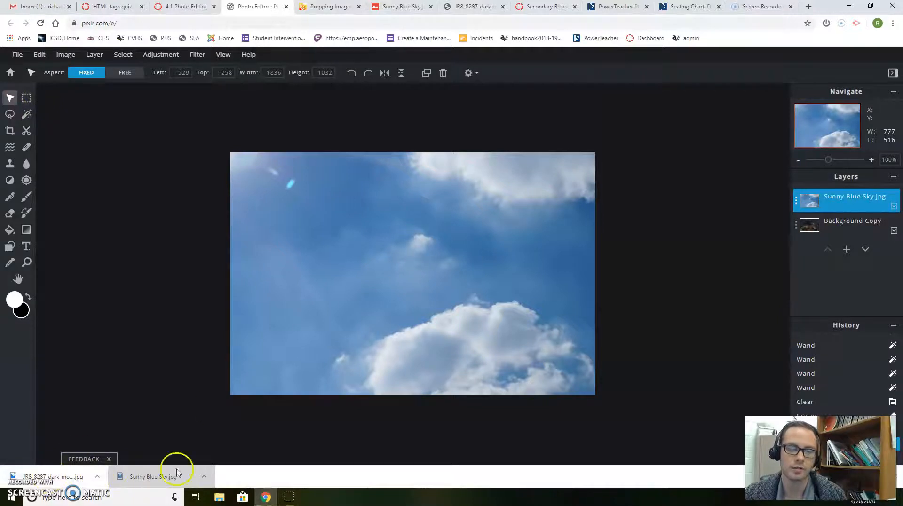
- Drag the Sunny Blue Sky.jpg layer below Background Copy in the Layers panel
click(393, 244)
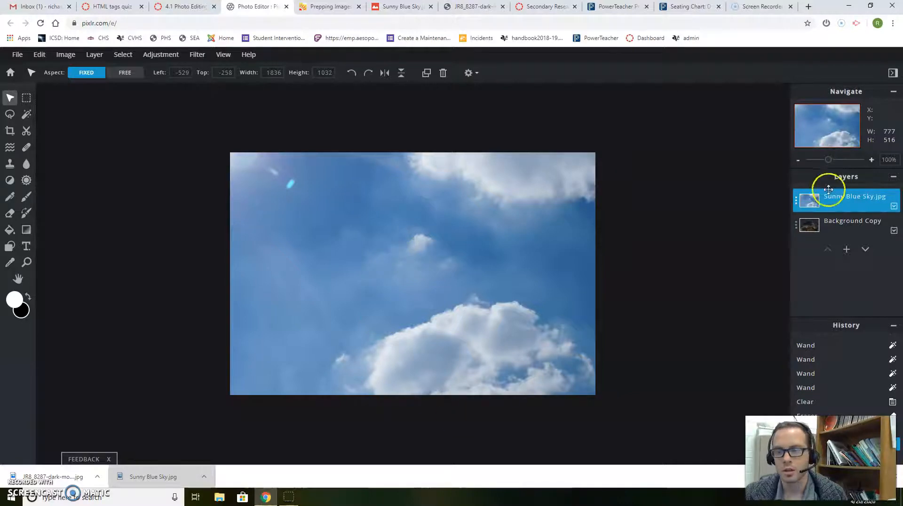
drag(849, 197, 852, 225)
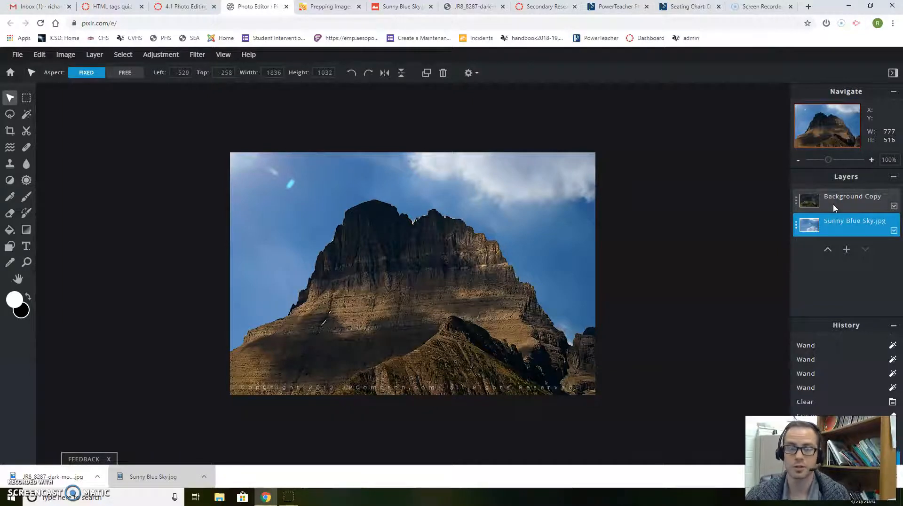
- Drag the sky image on the canvas to centre the sun, keeping its layer below Background Copy
drag(845, 196, 842, 222)
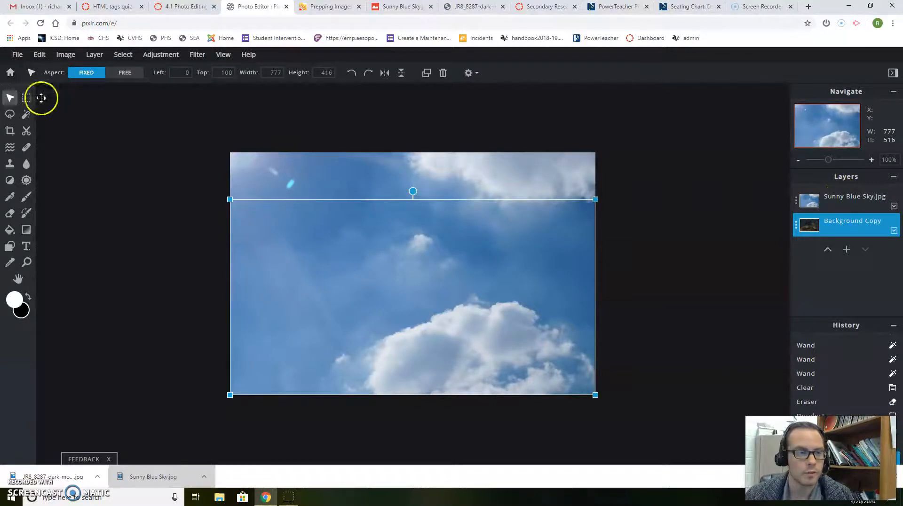
click(325, 156)
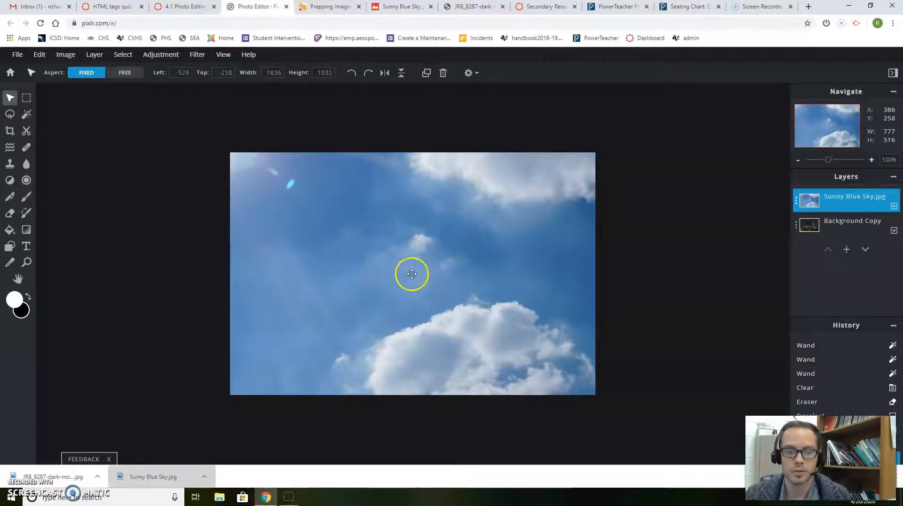
drag(369, 230, 562, 324)
drag(470, 273, 319, 192)
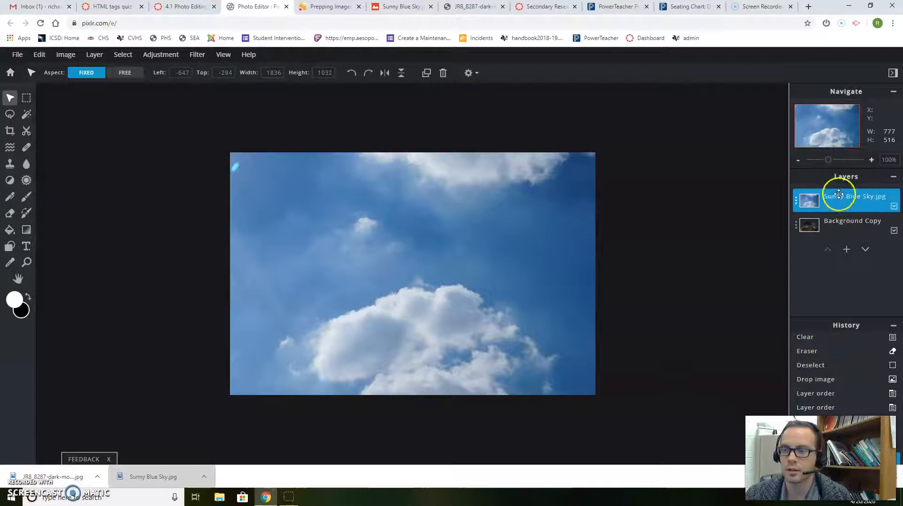
drag(830, 202, 831, 228)
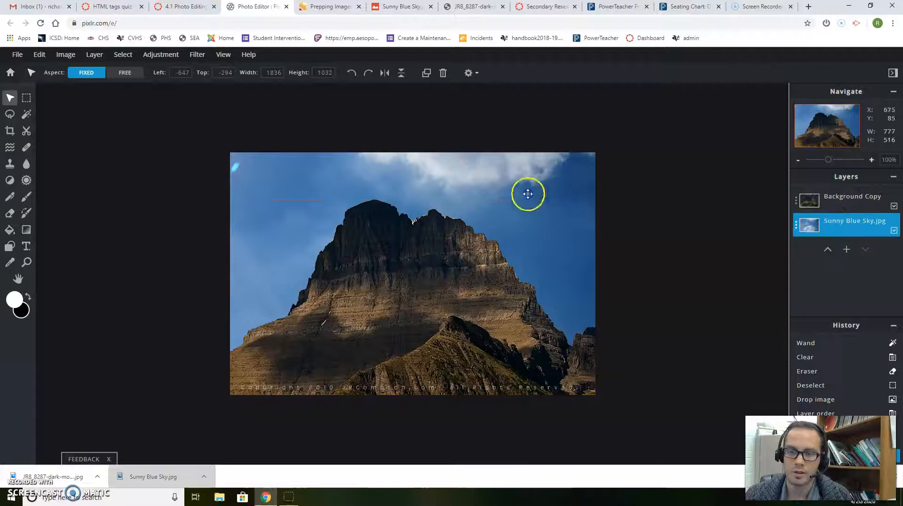
- Move and first shrink the sky so the sun sits top-left and its top edge meets the canvas
drag(583, 202, 710, 290)
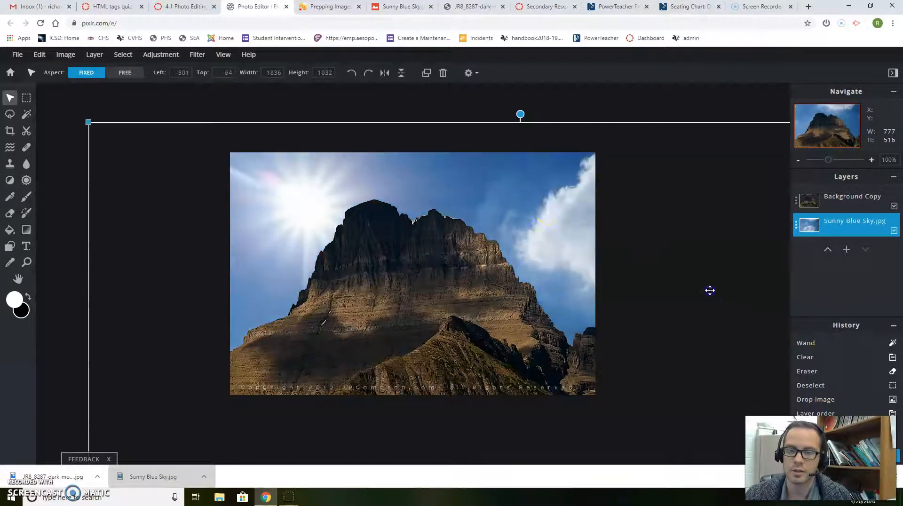
drag(524, 204, 443, 176)
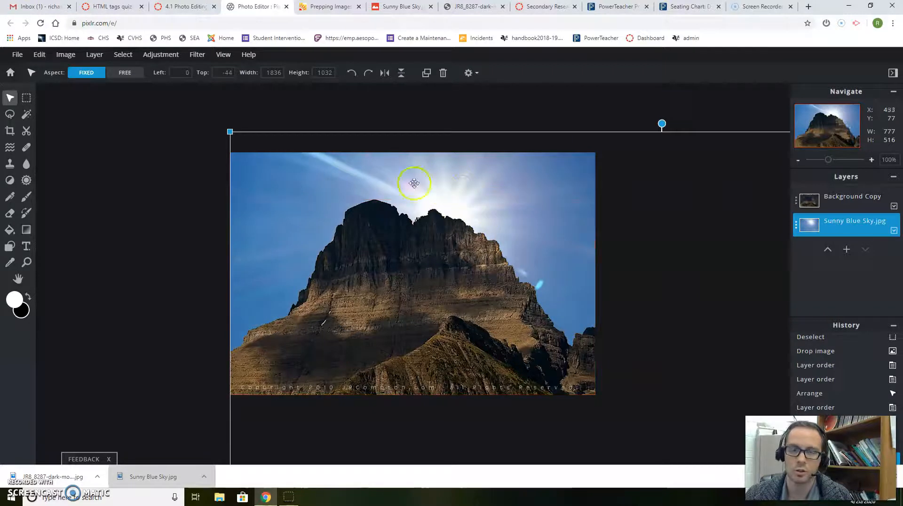
drag(256, 161, 256, 191)
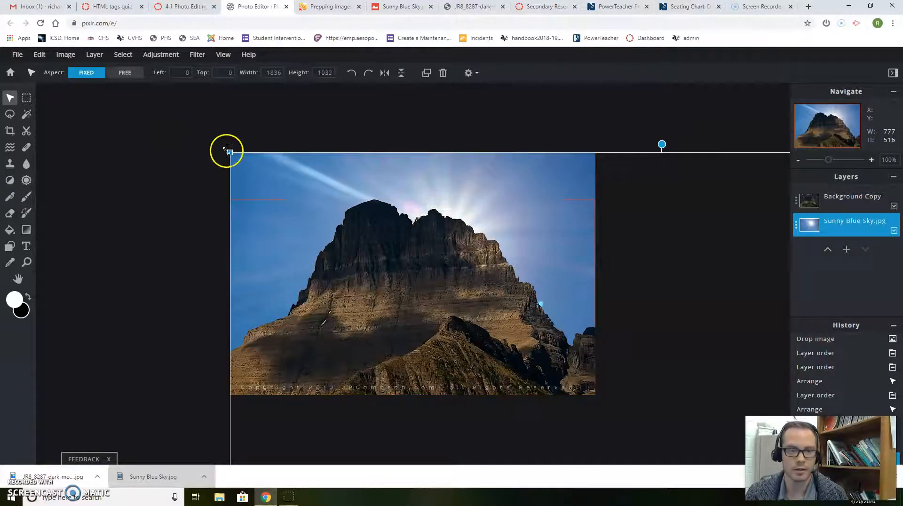
drag(230, 152, 352, 221)
click(559, 276)
drag(686, 262, 468, 126)
drag(394, 238, 529, 332)
- Shrink the sky through 1252×704 and 1140×641 to 883×497, then lower the mountain to top 105
click(558, 186)
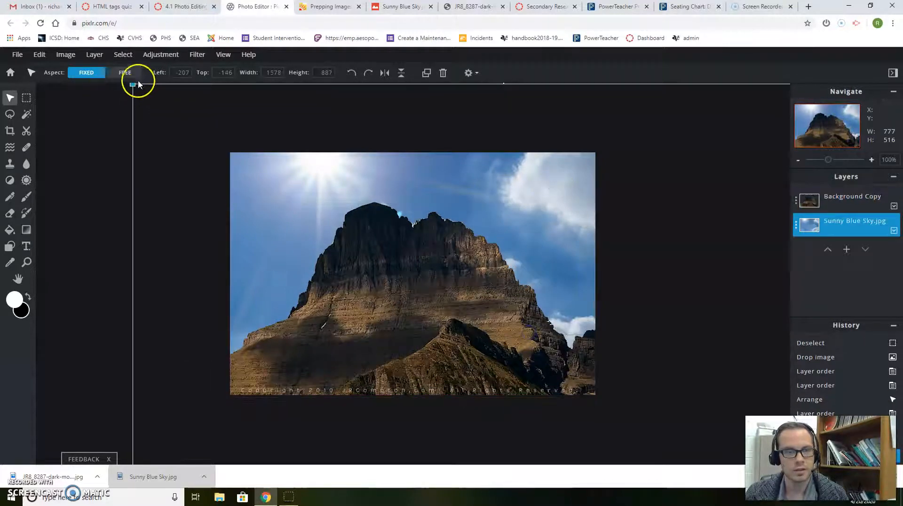
drag(133, 85, 287, 179)
drag(520, 239, 510, 236)
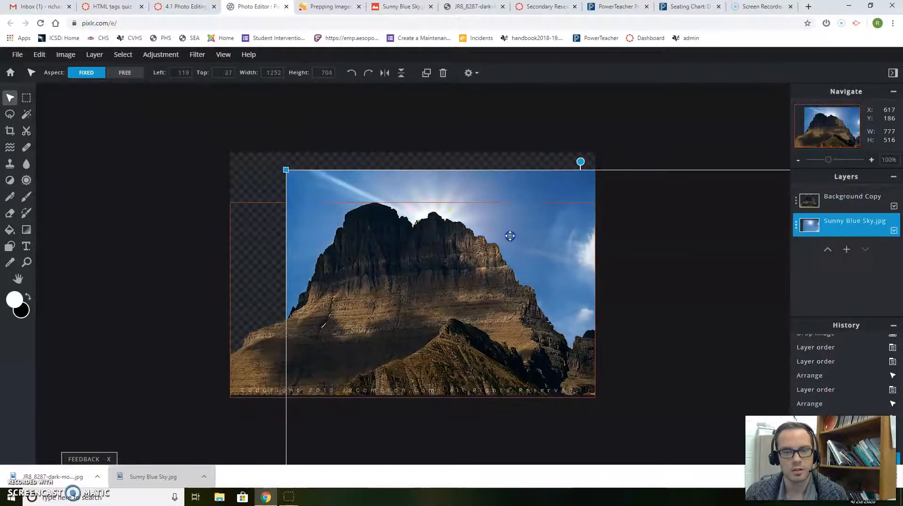
drag(525, 192, 375, 136)
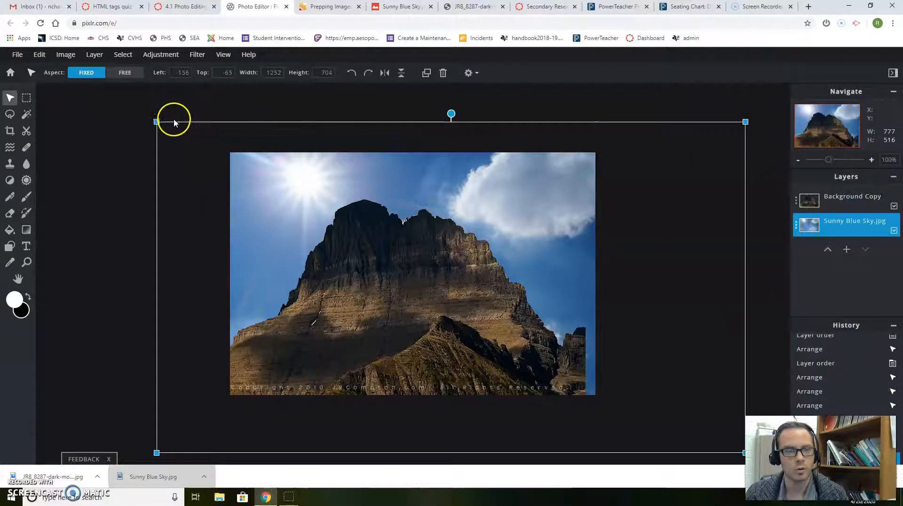
drag(160, 122, 242, 182)
drag(508, 193, 399, 143)
drag(149, 114, 216, 160)
mouse_move(364, 288)
mouse_down()
mouse_move(375, 292)
mouse_move(365, 289)
mouse_up()
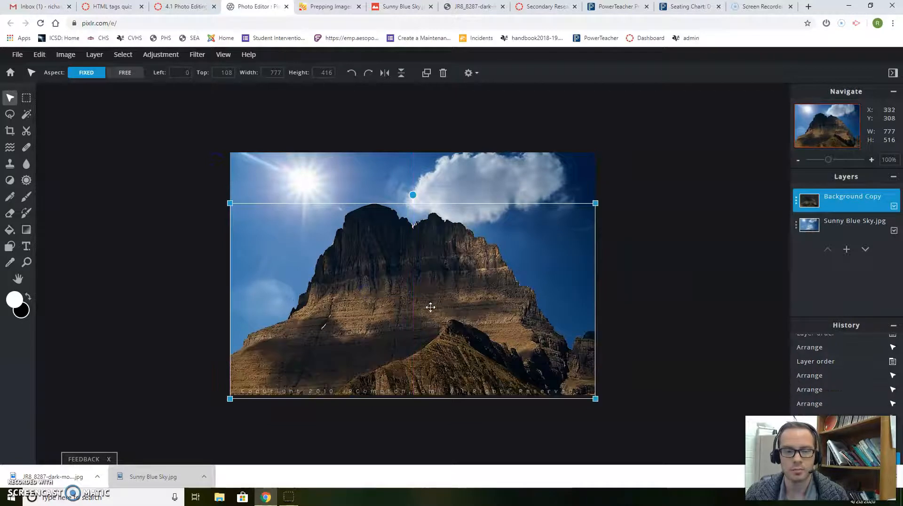
- Select the Background Copy mountain layer and erase the old sky patch to its right
click(723, 264)
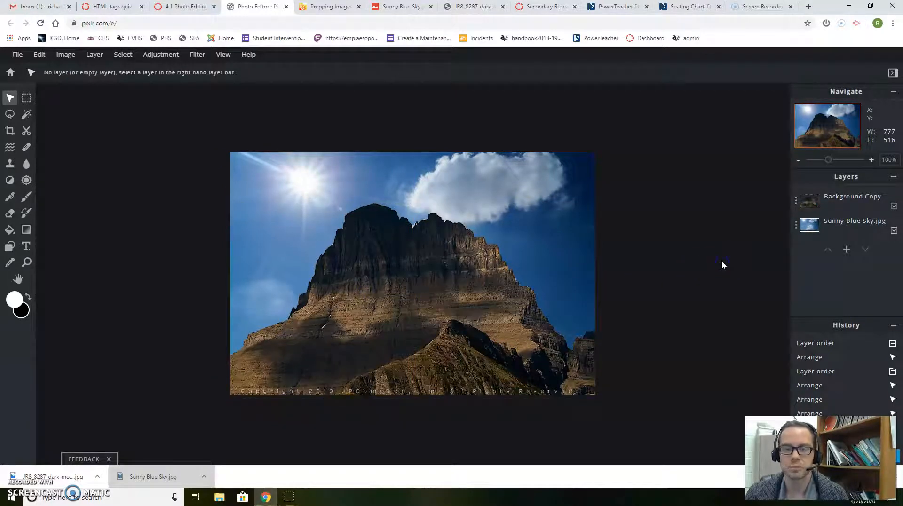
click(460, 351)
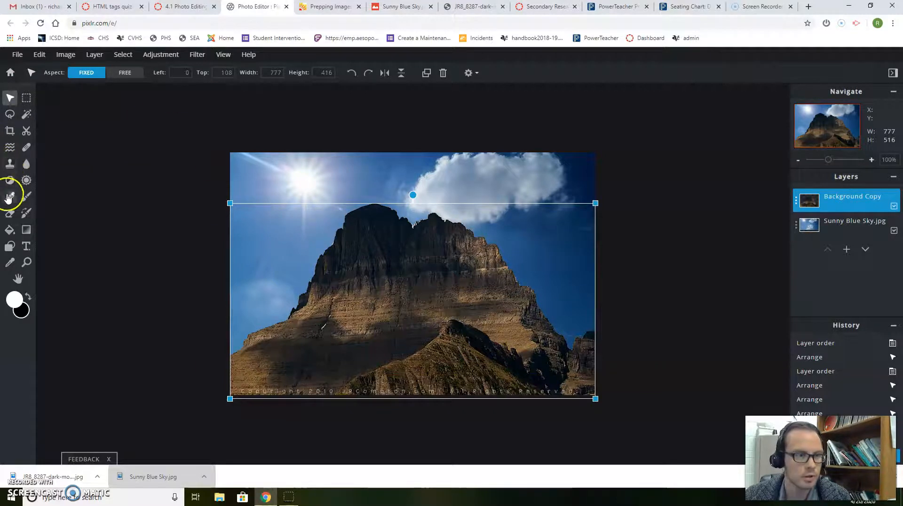
click(10, 213)
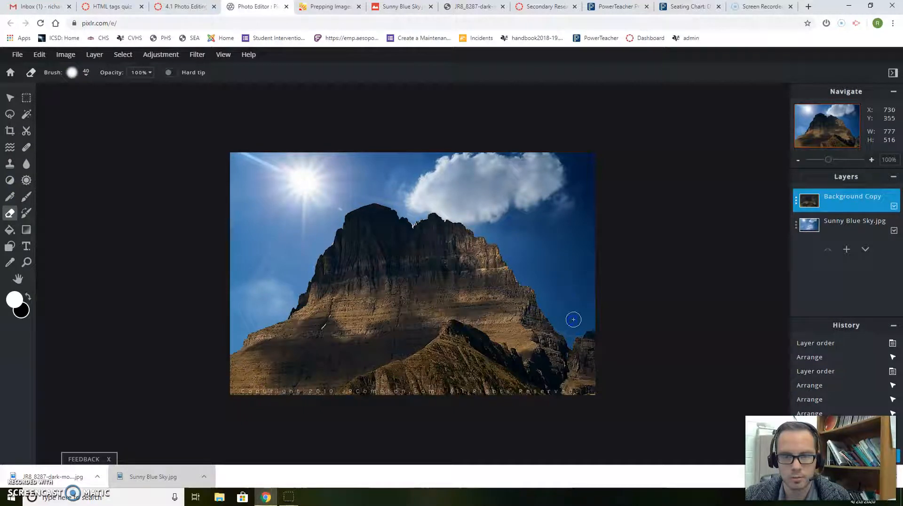
mouse_move(569, 328)
mouse_down()
mouse_move(574, 305)
mouse_move(554, 312)
mouse_move(546, 297)
mouse_move(584, 305)
mouse_up()
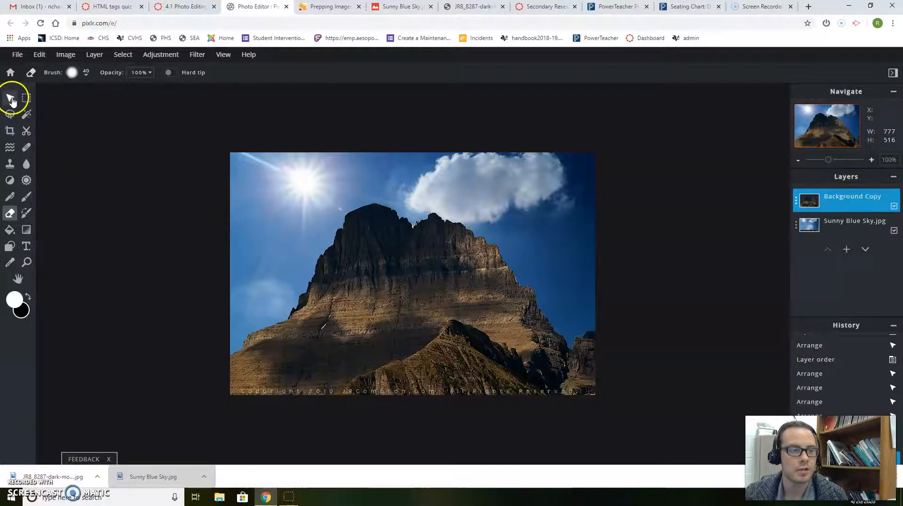
- Add a new text layer and replace the placeholder with 'Name:' and the student's full name
click(25, 246)
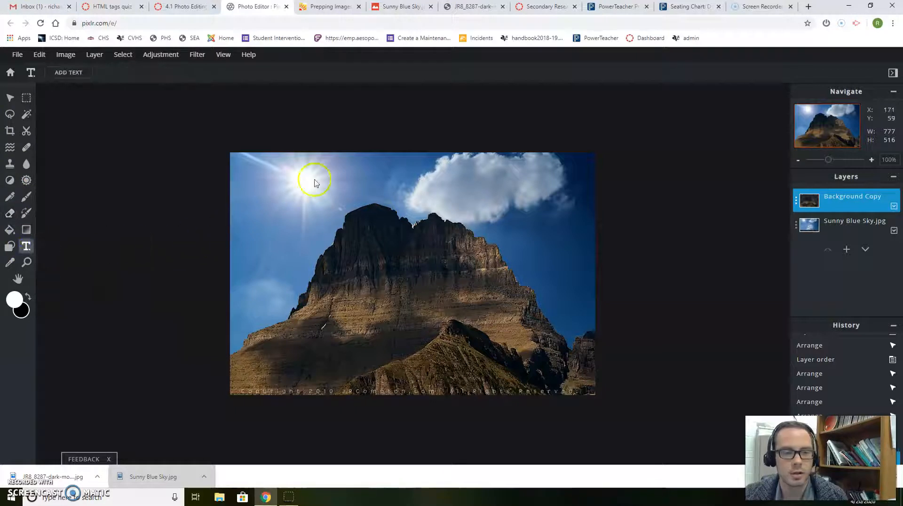
click(499, 195)
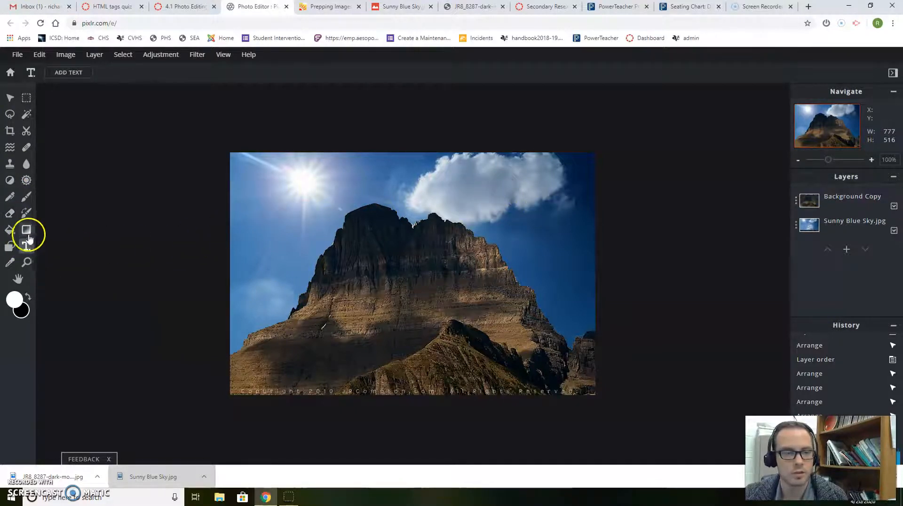
click(545, 246)
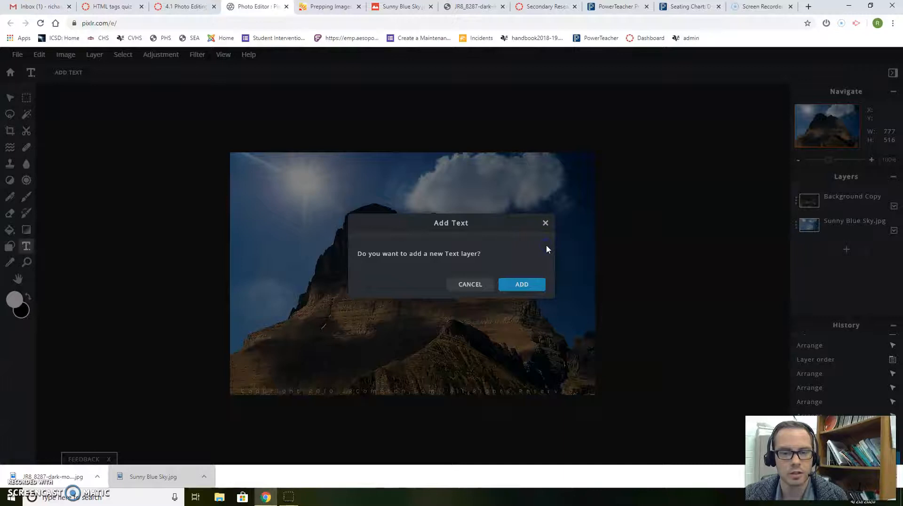
click(517, 284)
click(375, 274)
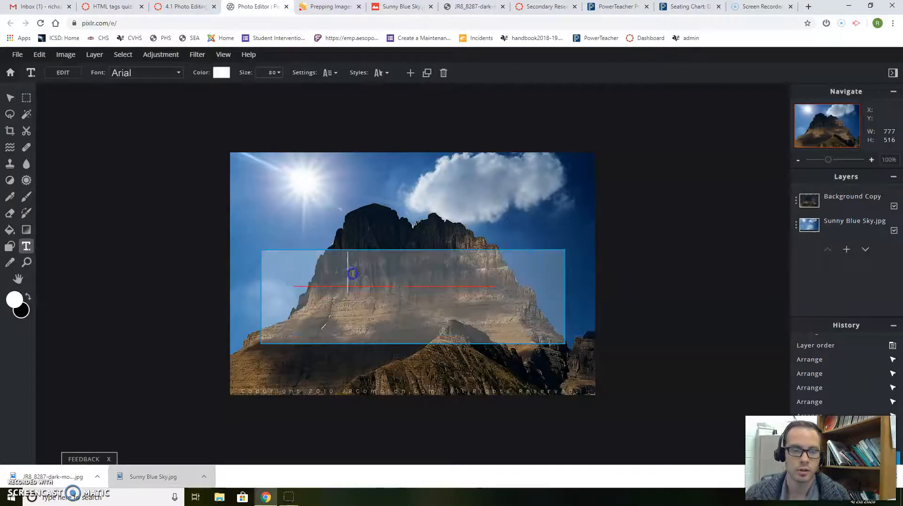
double_click(347, 273)
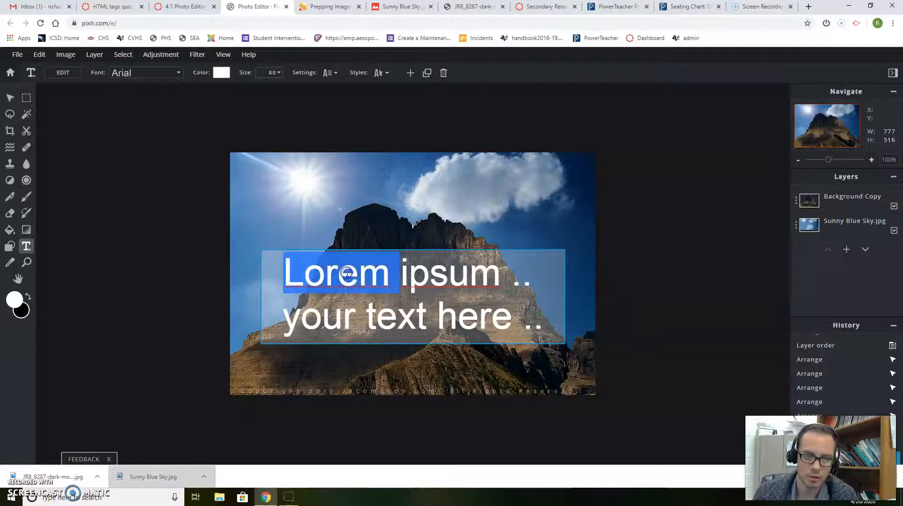
key(Delete)
key(Delete)
key(Delete)
key(Delete)
key(Delete)
key(Delete)
key(Delete)
key(Delete)
key(Delete)
key(Delete)
key(Delete)
key(Delete)
key(Delete)
key(Delete)
key(Delete)
key(Delete)
key(Delete)
key(Delete)
key(Delete)
key(Delete)
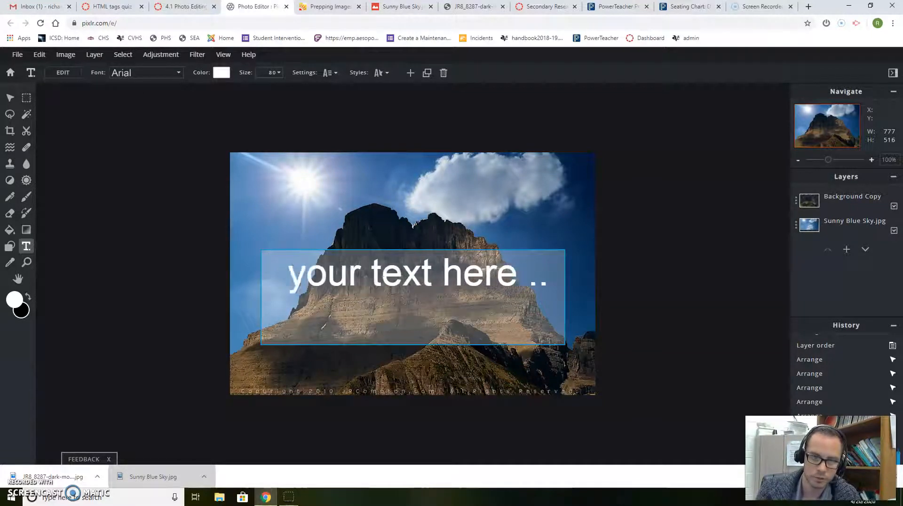
text(Nam)
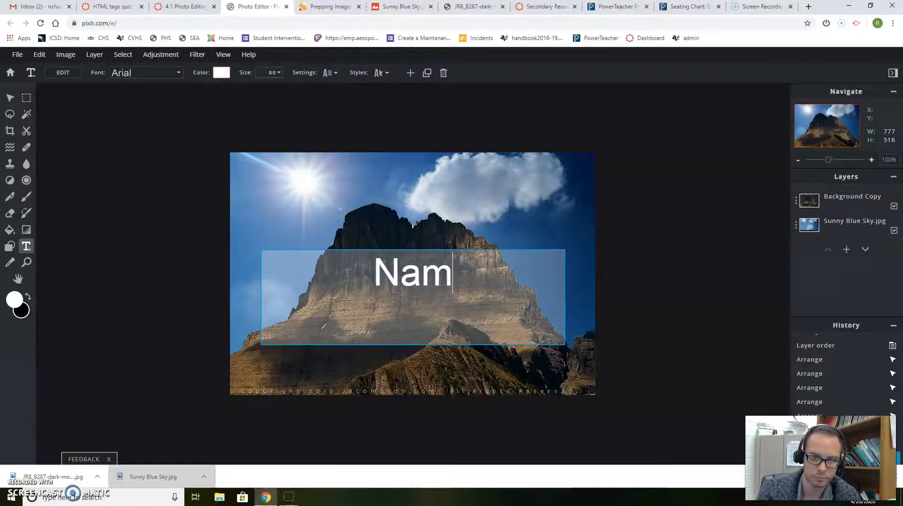
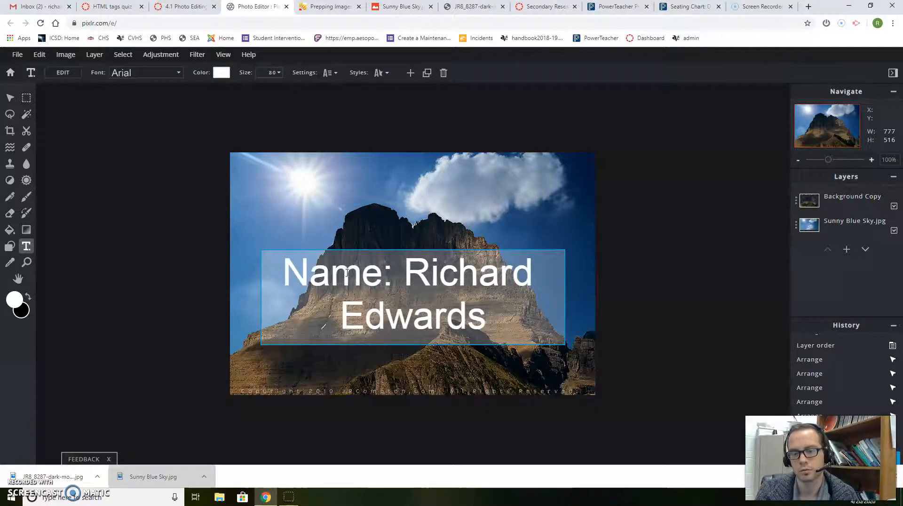
- Drag the name text up toward the top of the photo
click(10, 98)
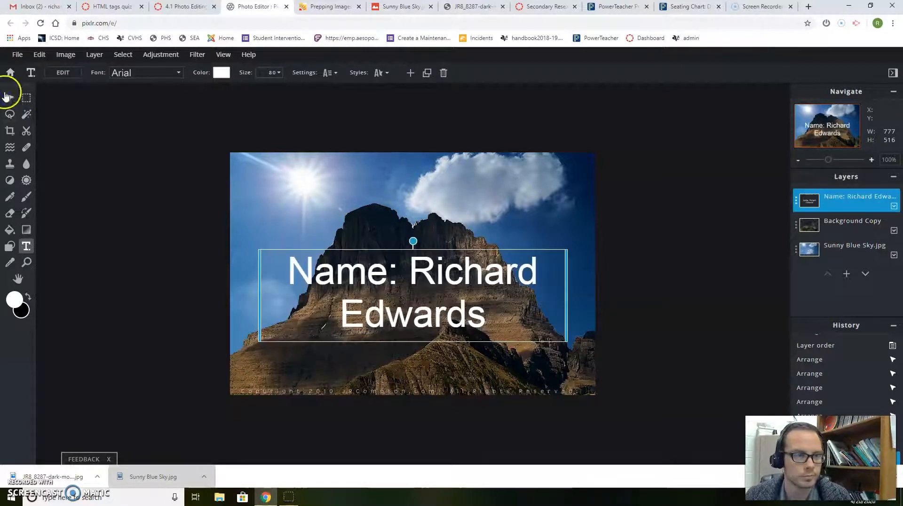
click(433, 302)
drag(431, 315, 467, 229)
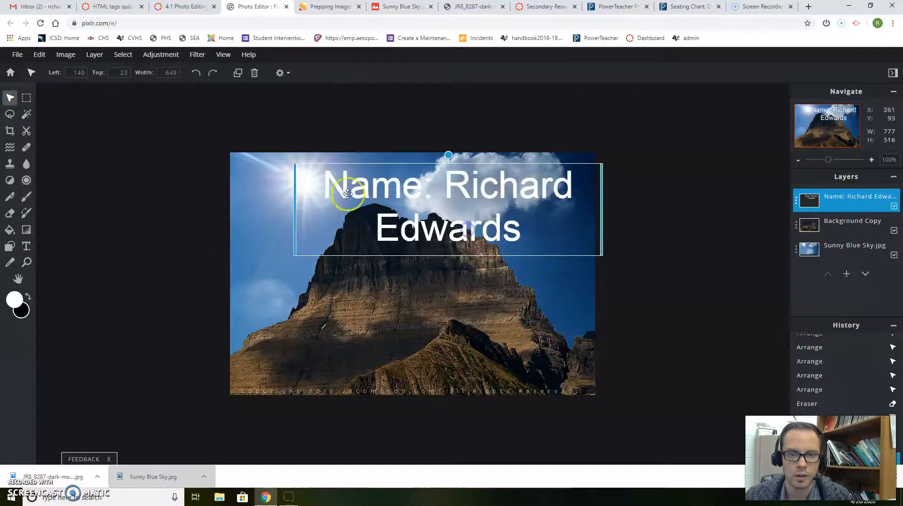
- Narrow the text box so the name wraps onto two lines
drag(291, 165, 358, 179)
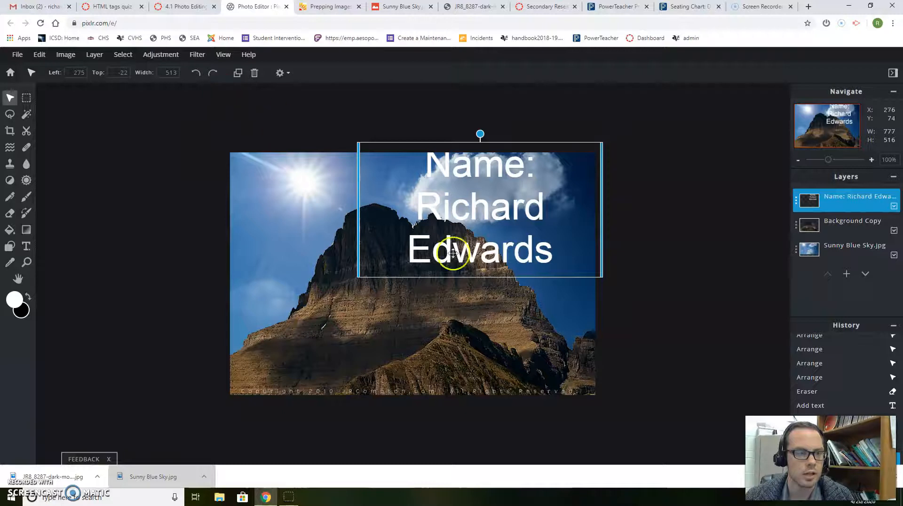
double_click(478, 235)
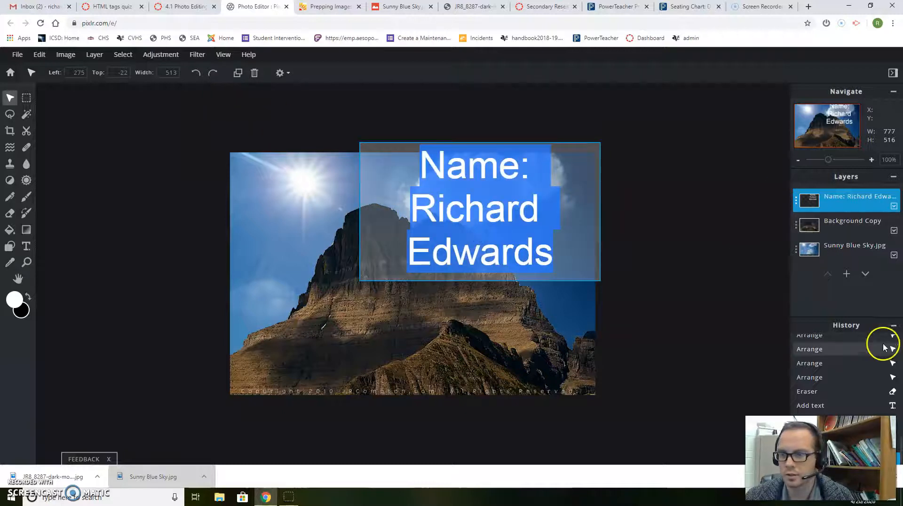
scroll(883, 347, down, 1)
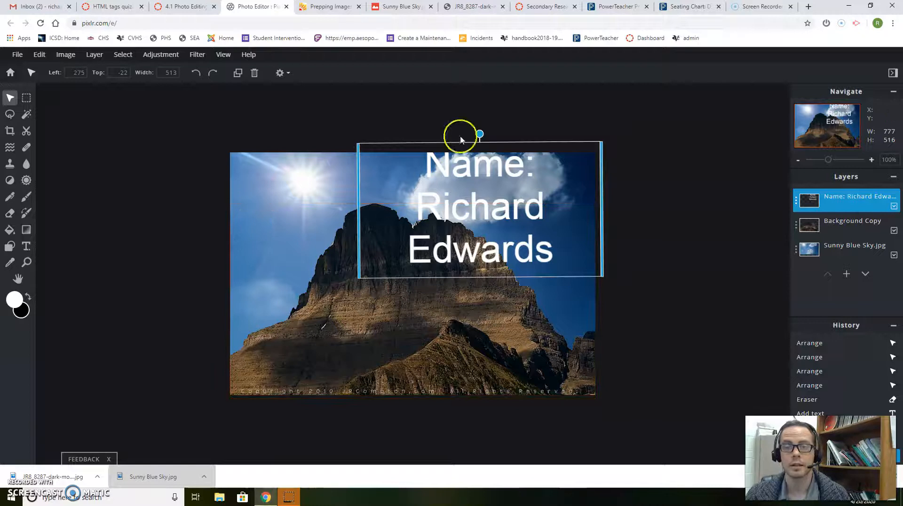
click(26, 248)
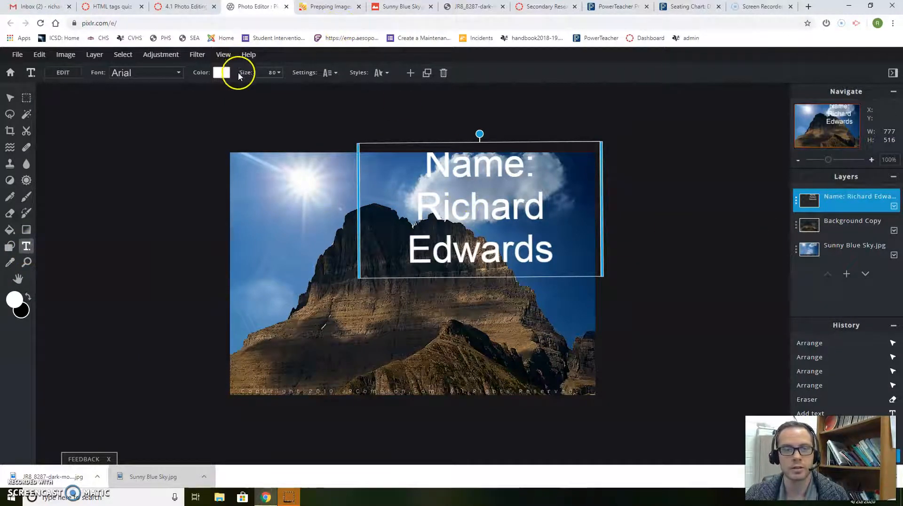
- Make the name text black at size 47 and nudge it onto the cloud
click(221, 73)
drag(391, 255, 338, 320)
click(531, 331)
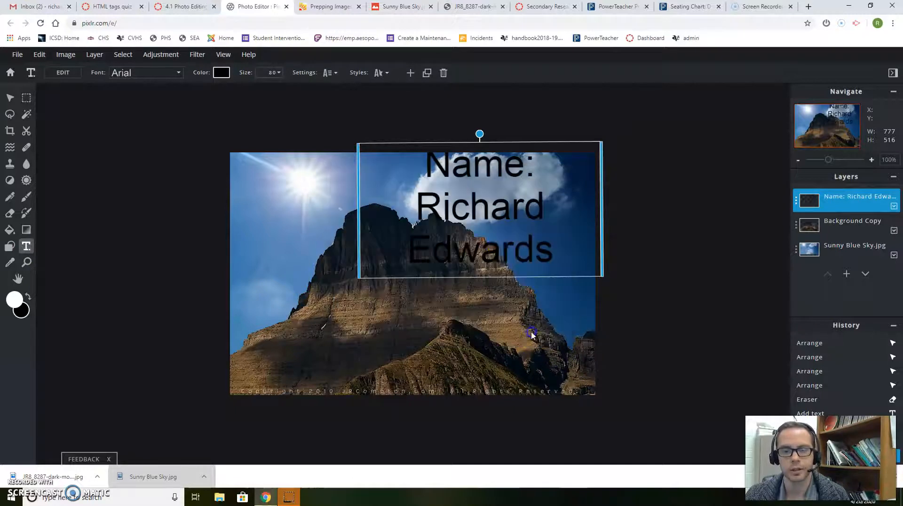
click(271, 73)
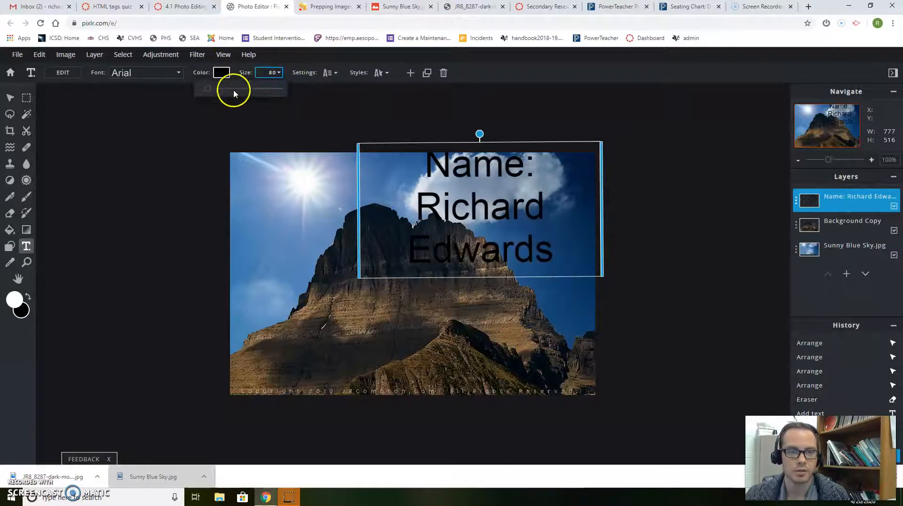
drag(209, 91, 205, 91)
click(468, 167)
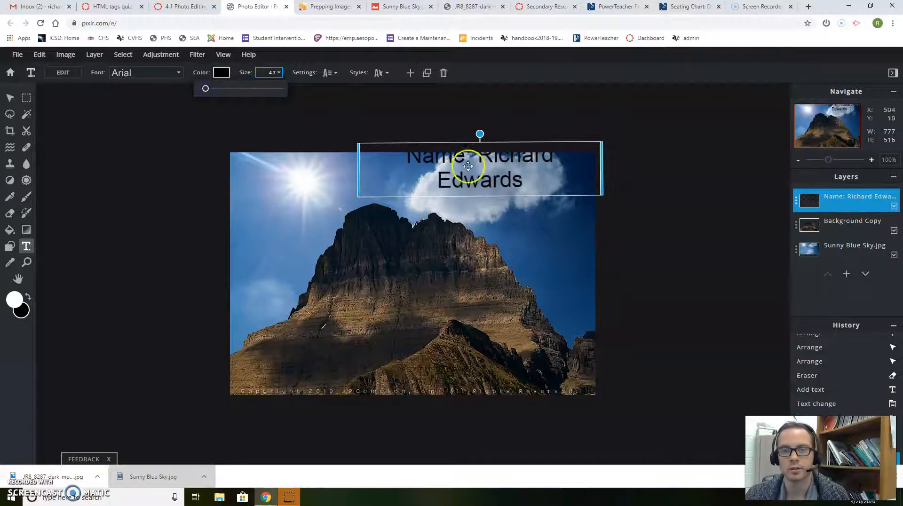
drag(491, 185, 498, 200)
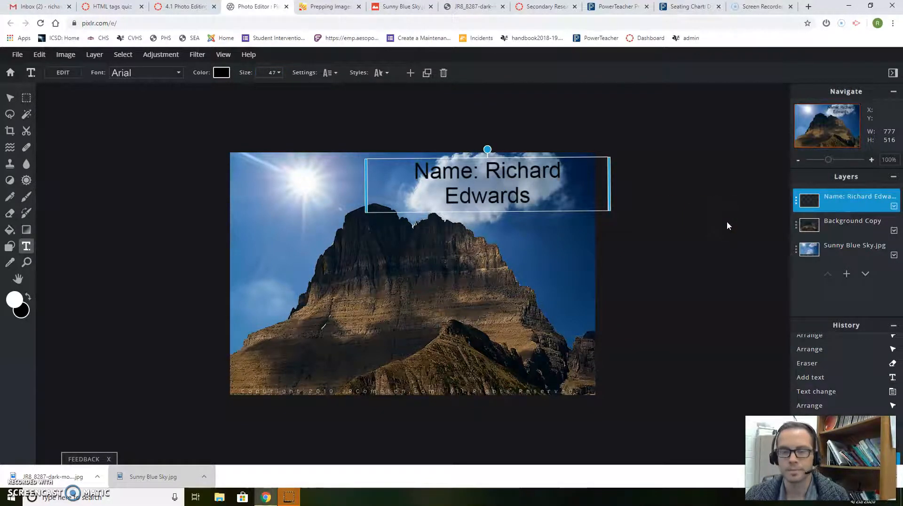
- Download the composite as a High-quality JPG named JR8_8287-dark-mountain and preview the saved file
click(16, 54)
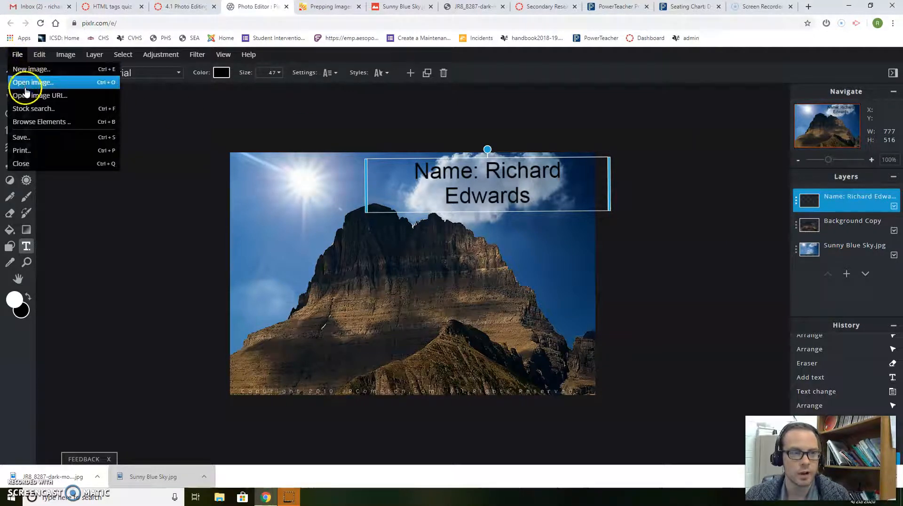
click(41, 141)
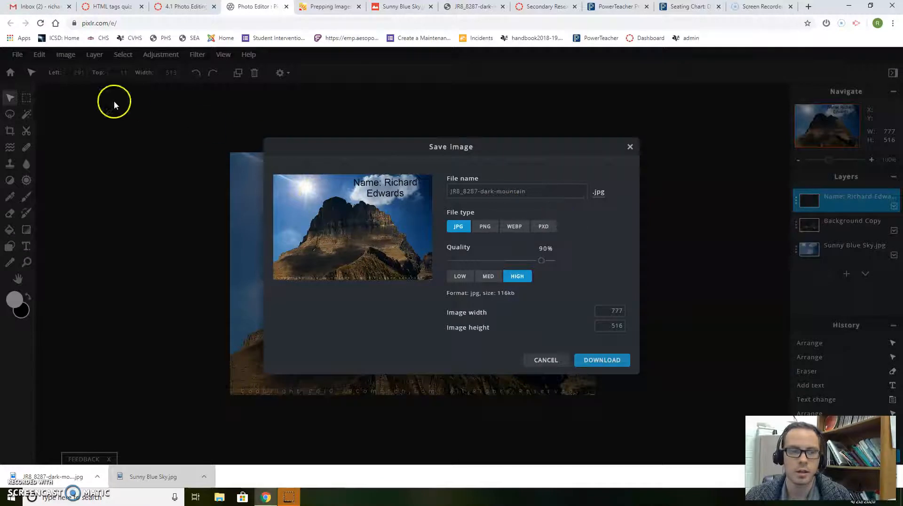
click(463, 190)
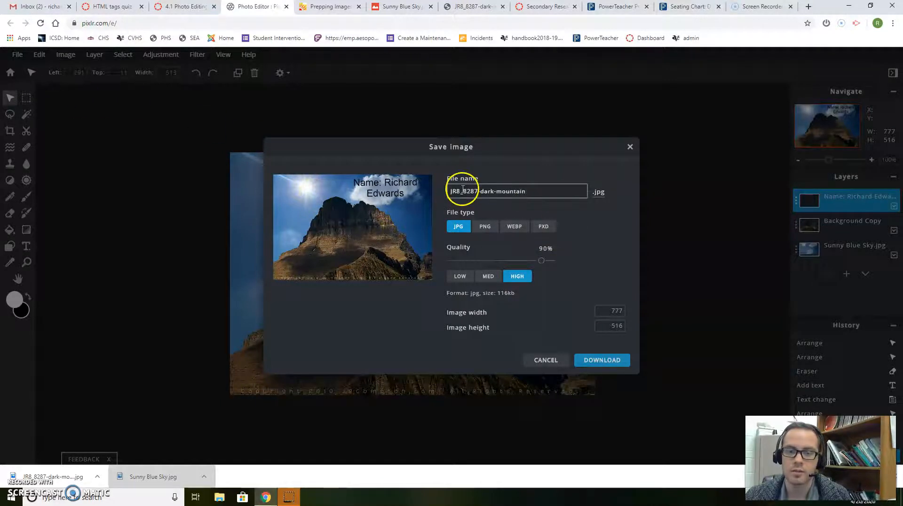
click(595, 193)
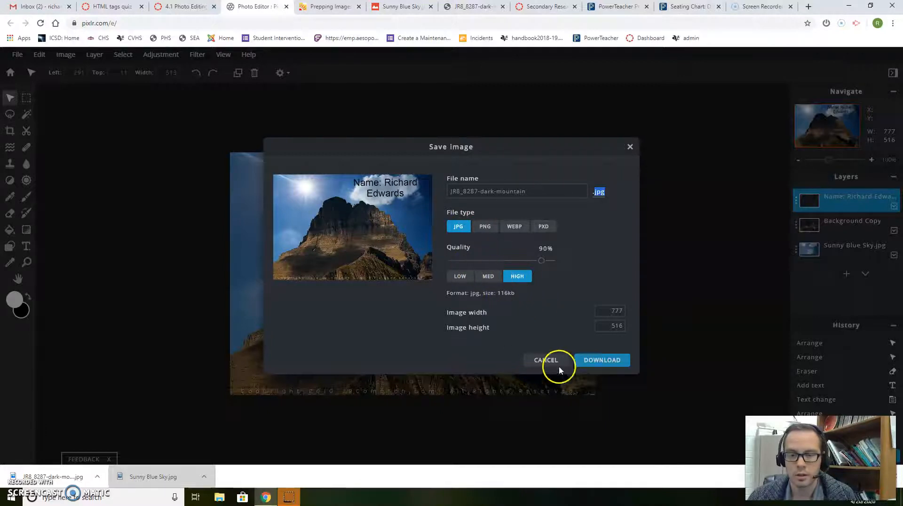
click(589, 361)
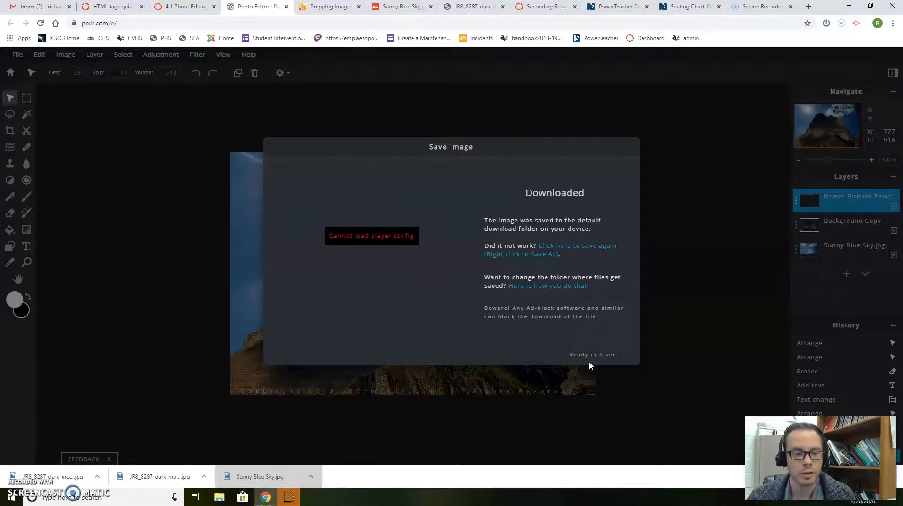
click(64, 477)
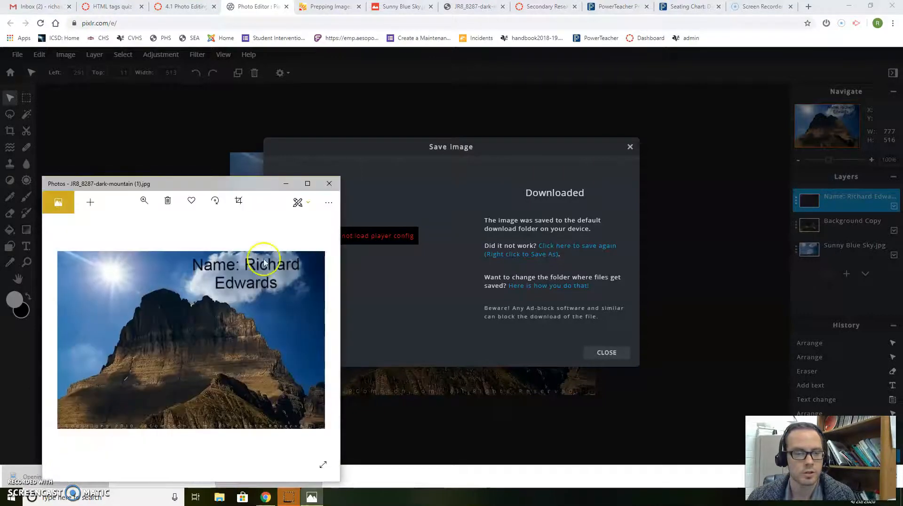
click(330, 178)
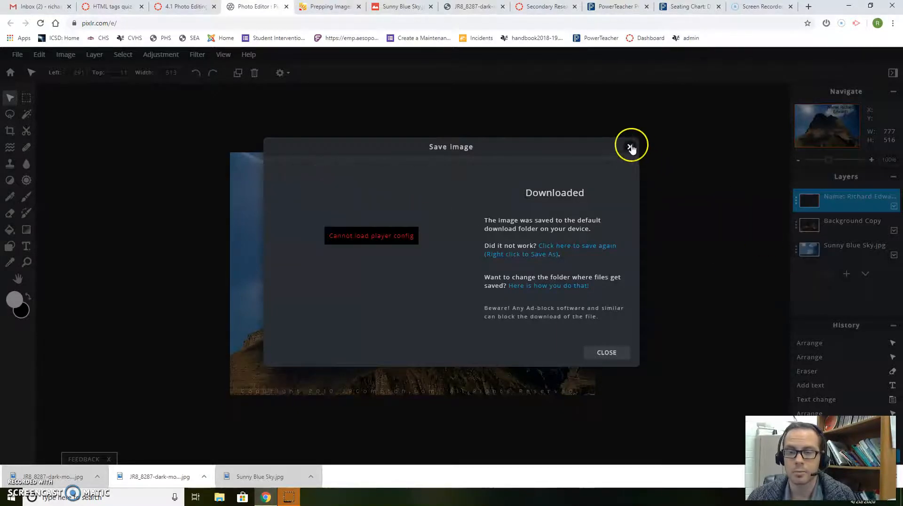
- Dismiss the Save Image confirmation to return to the finished mountain composite
click(608, 351)
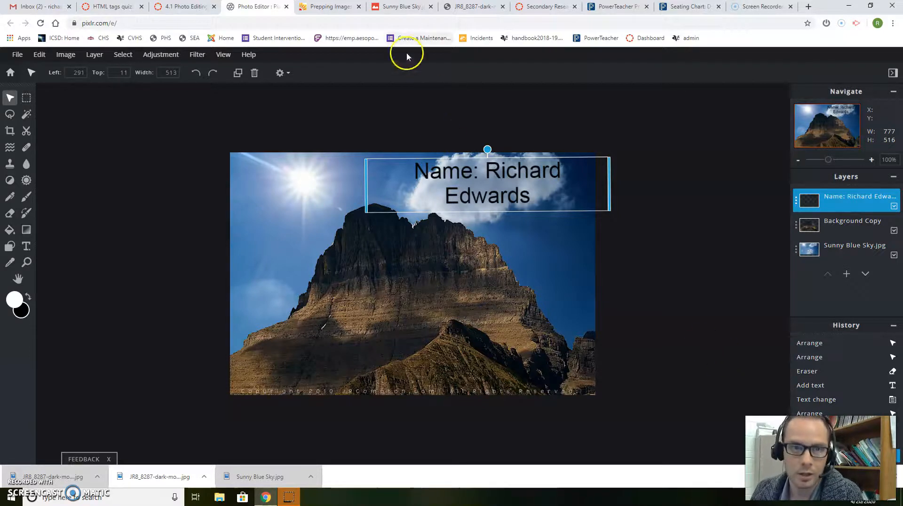
click(329, 6)
scroll(335, 223, down, 9)
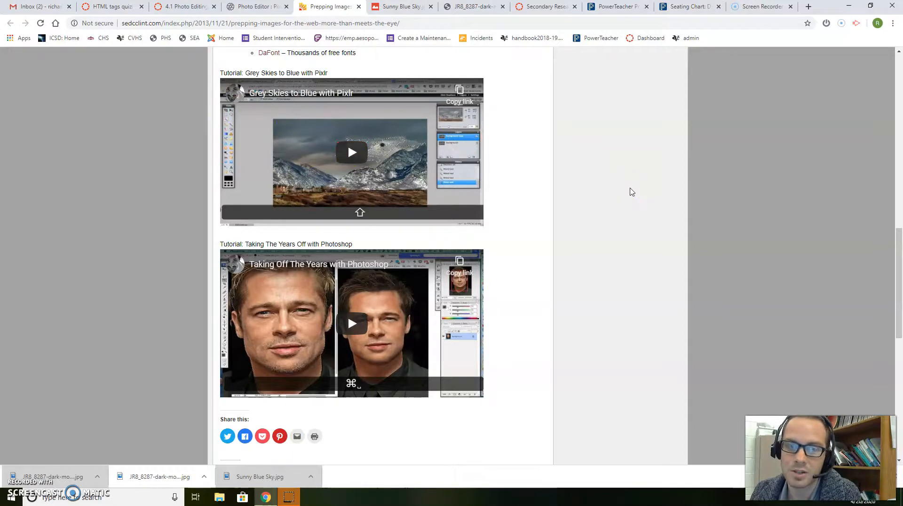
scroll(631, 192, up, 3)
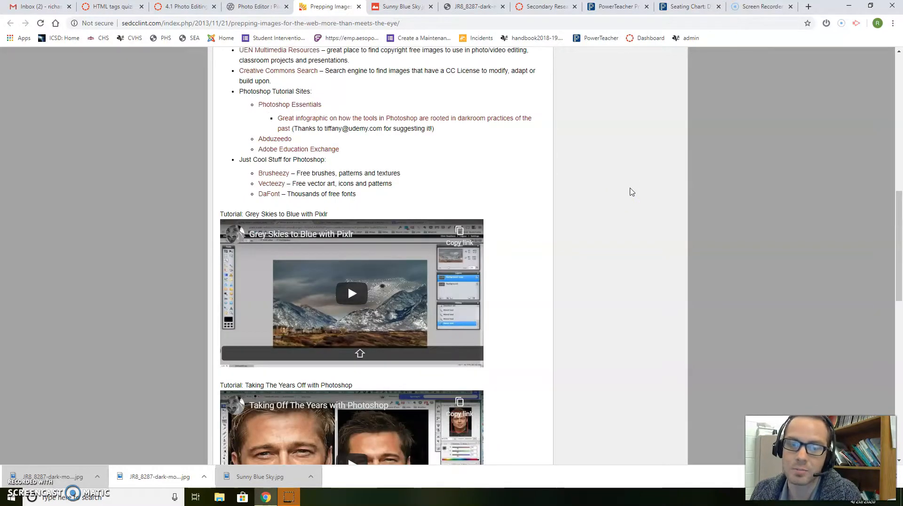
click(254, 7)
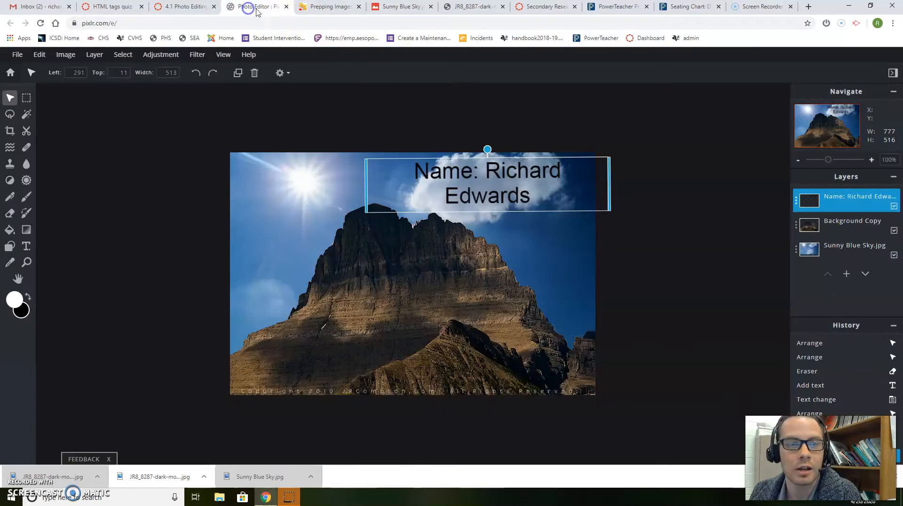